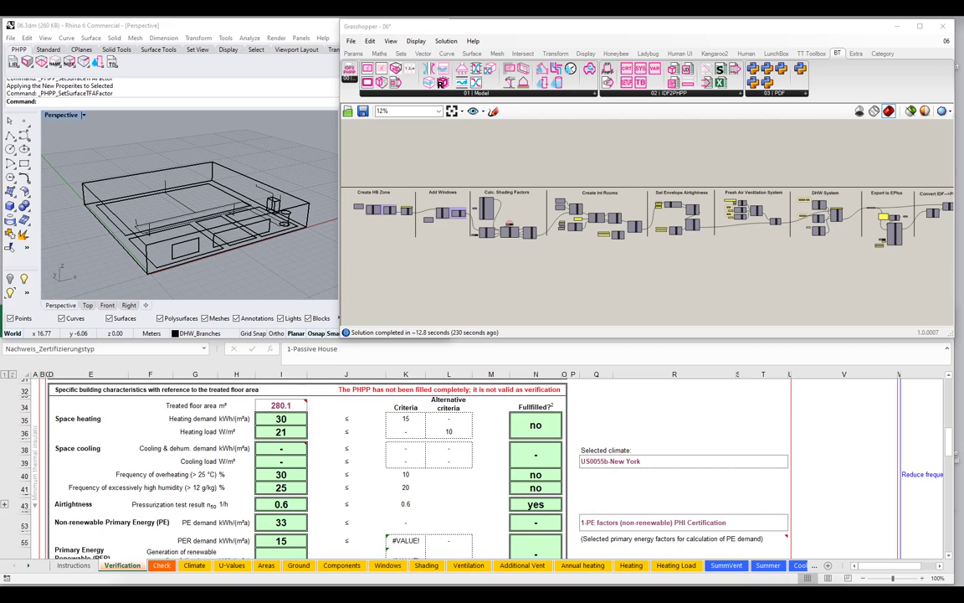
On the Verification sheet, choose 1-Classic, 1-PE (non-renewable), 2-Energy demand method and 1-New building for the verification settings.
click(715, 416)
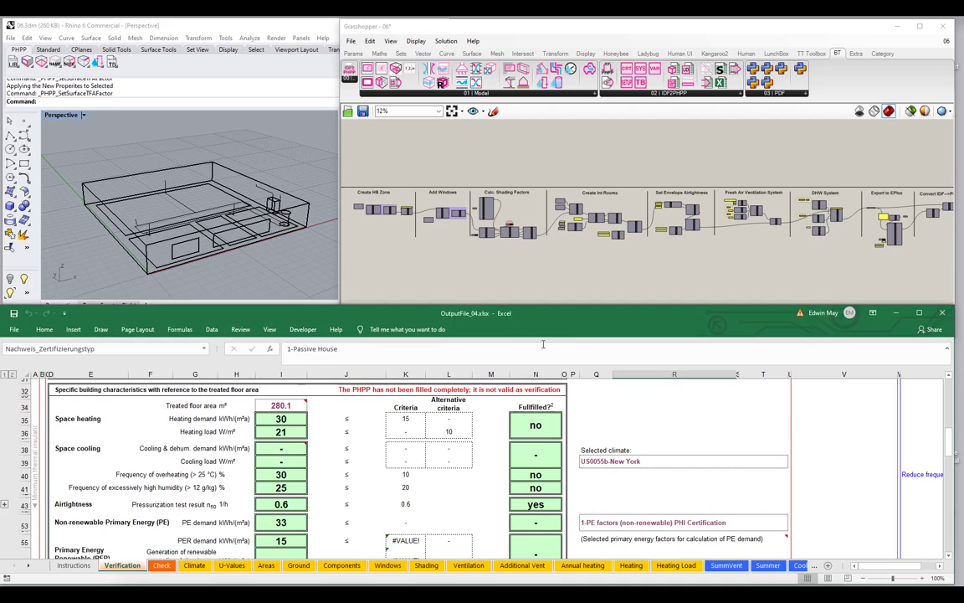
double_click(525, 314)
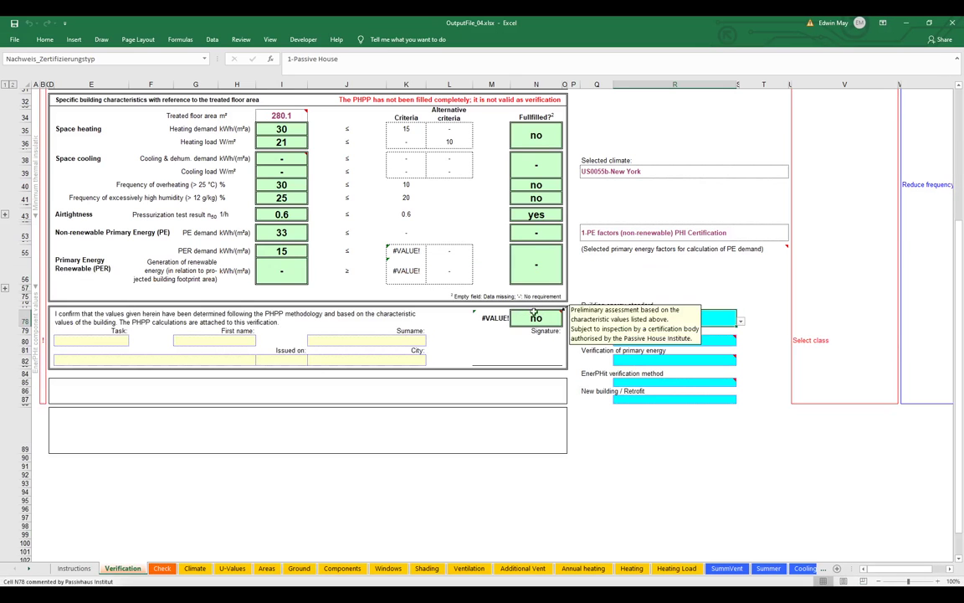
scroll(138, 285, up, 2)
scroll(138, 285, up, 3)
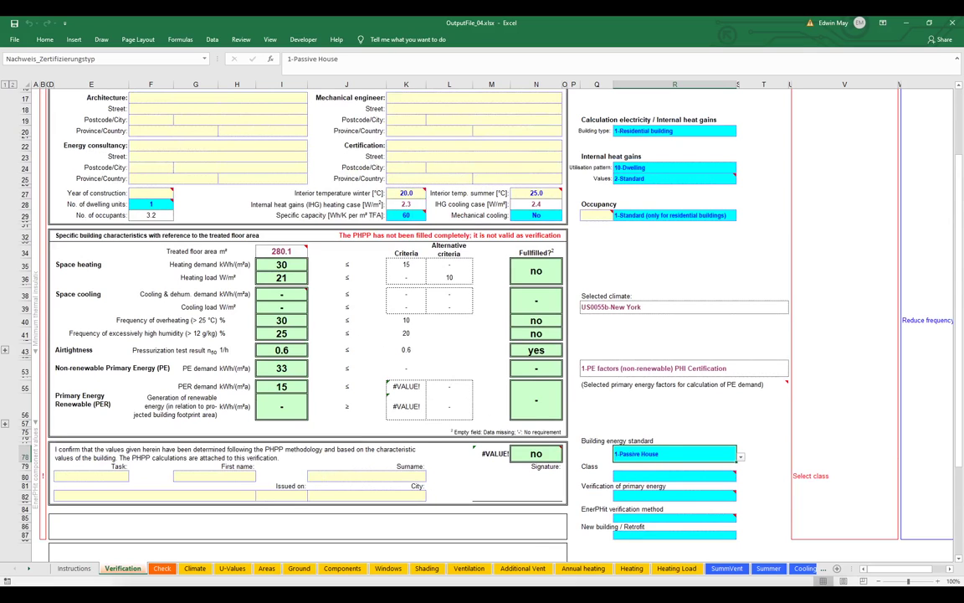
key(Return)
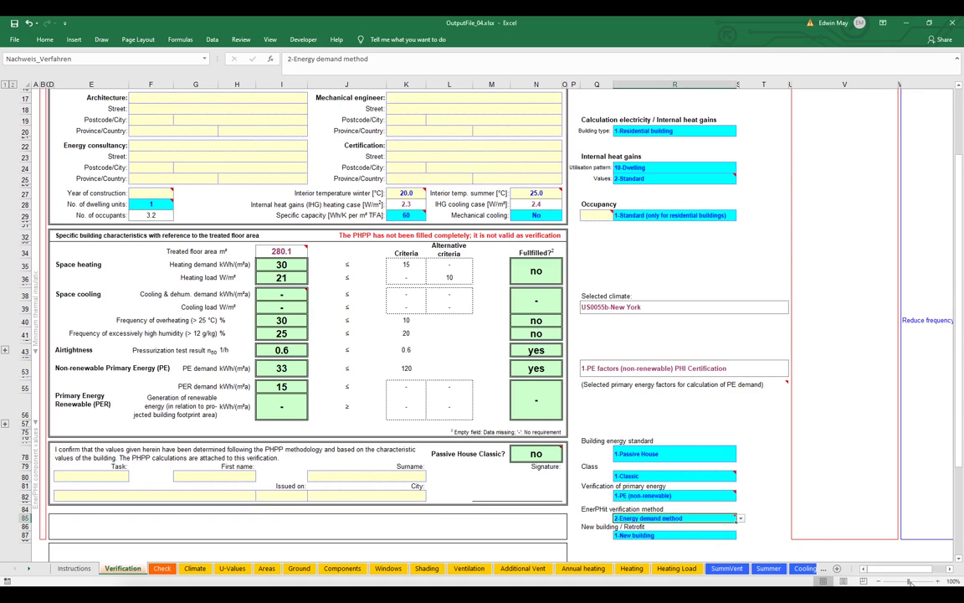
Examine the space cooling, overheating frequency and primary energy results on the Verification sheet, together with the Mechanical cooling setting.
drag(909, 581, 914, 581)
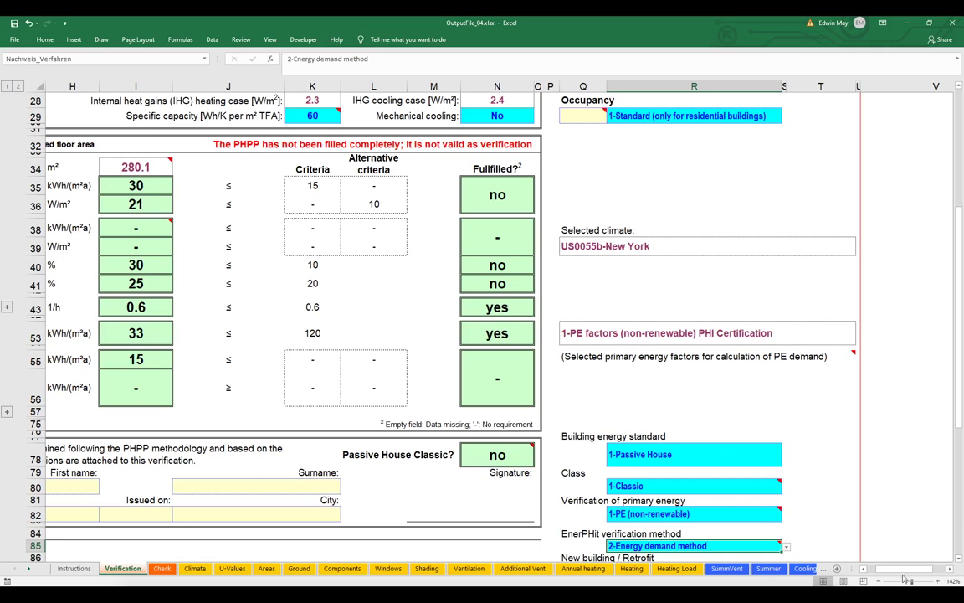
click(864, 569)
scroll(481, 345, up, 1)
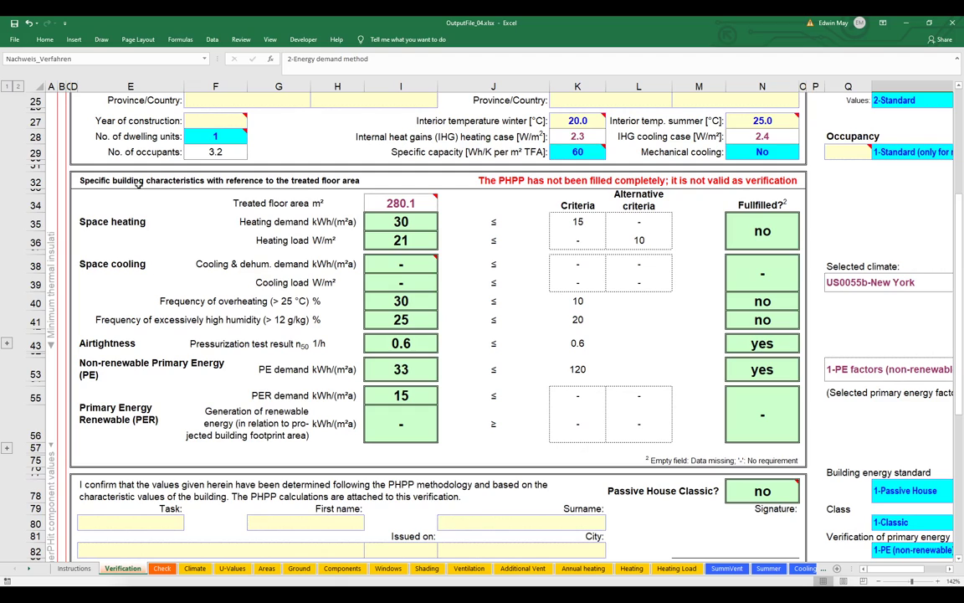
drag(155, 300, 434, 307)
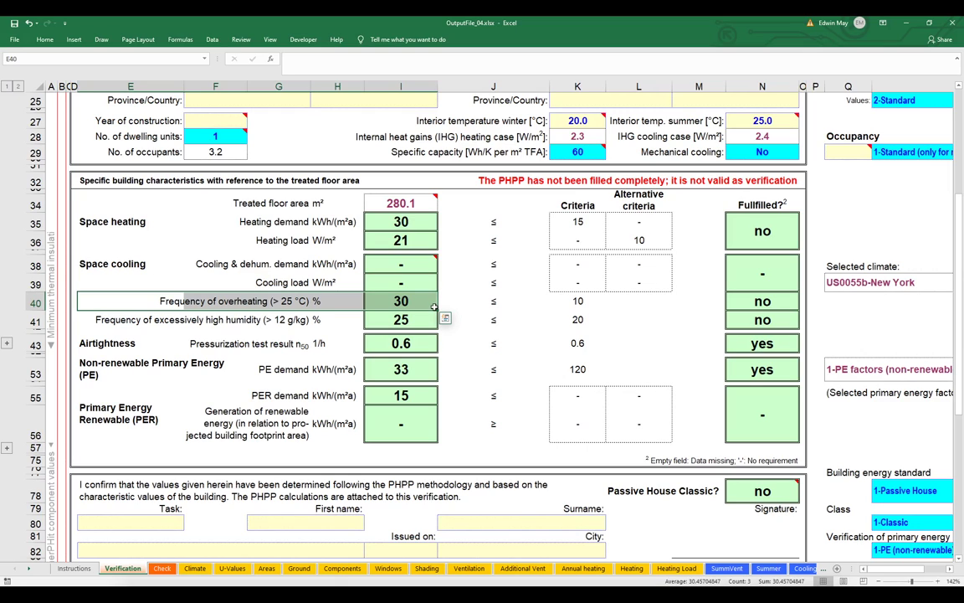
drag(126, 368, 432, 396)
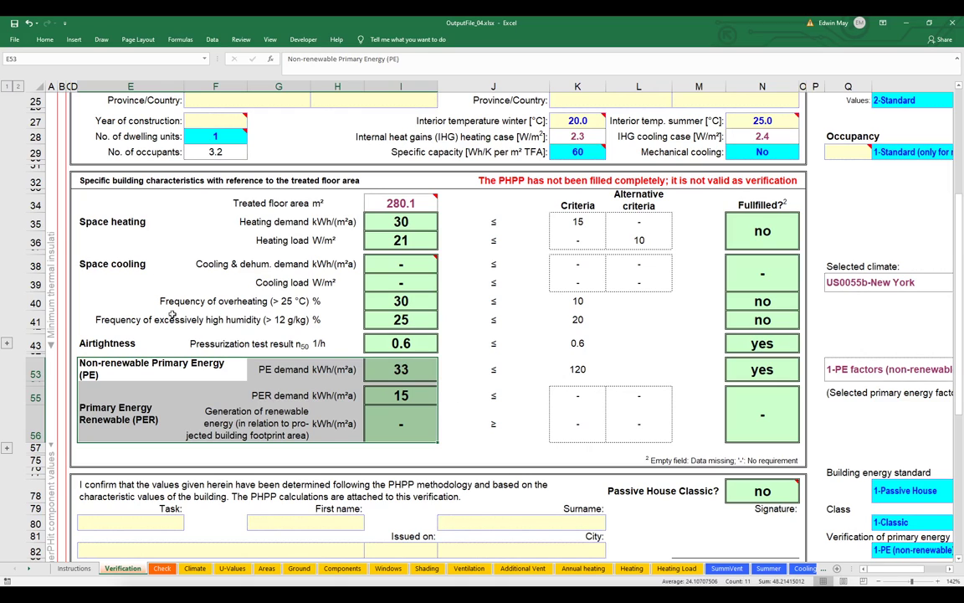
drag(177, 300, 161, 286)
click(410, 265)
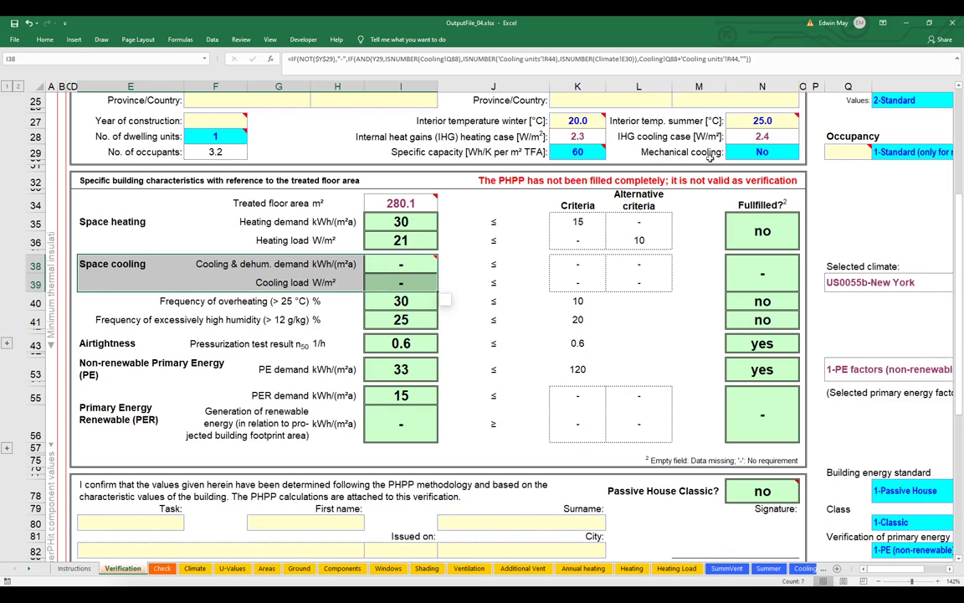
click(739, 152)
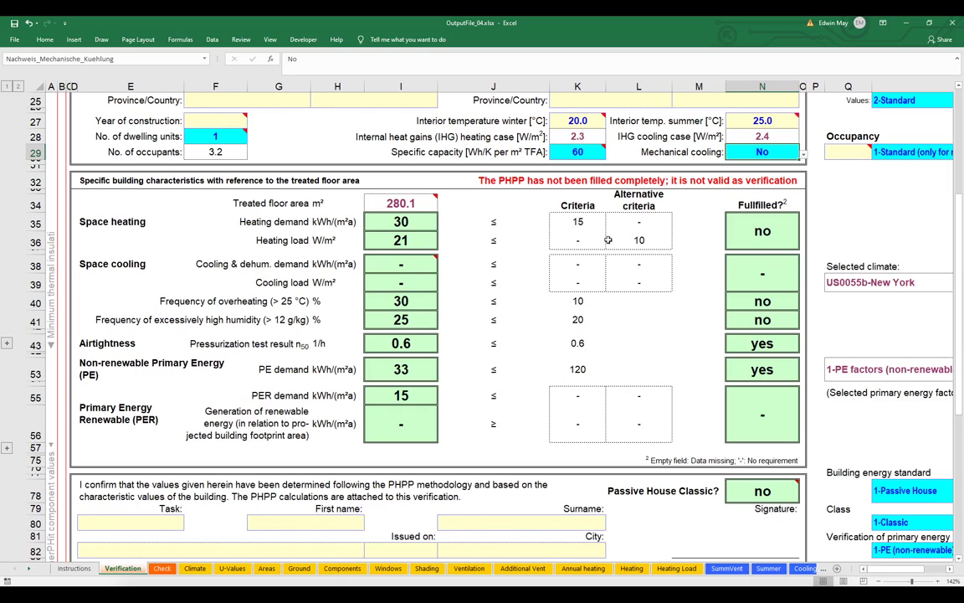
drag(401, 267, 196, 255)
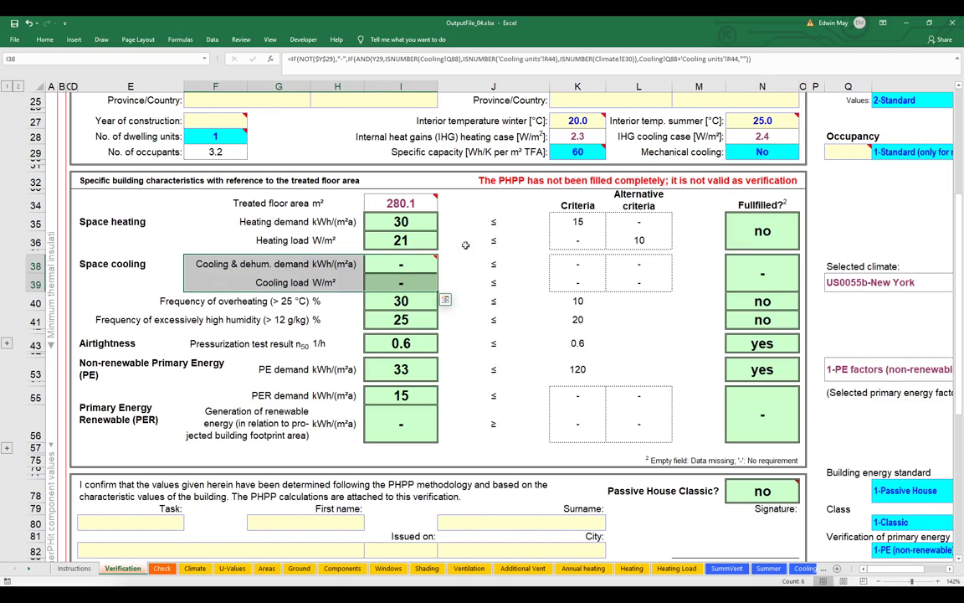
drag(400, 301, 134, 305)
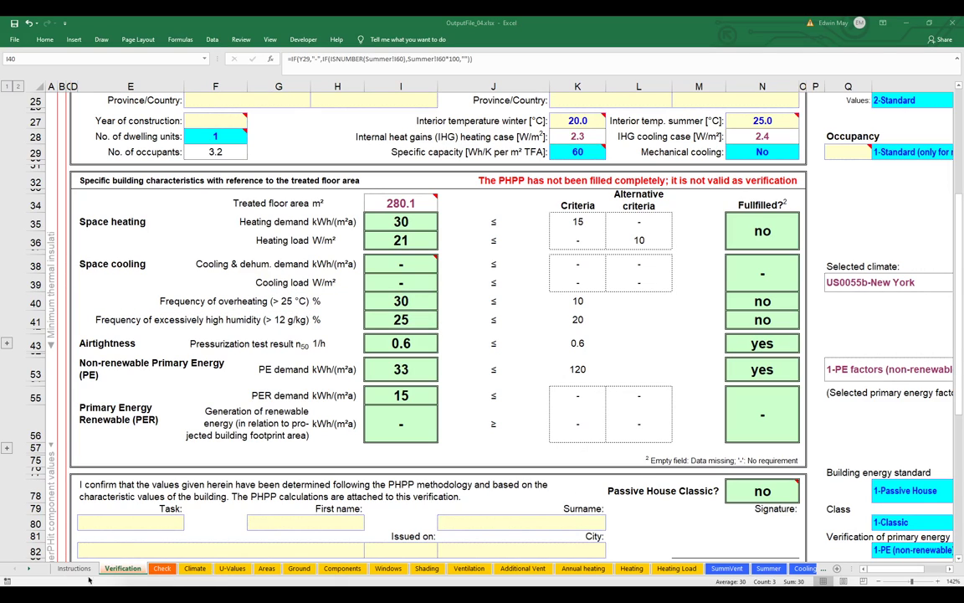
Open the SummVent sheet and examine the passive cooling results for overheating frequency, overheating limit and frequency of exceeded humidity.
scroll(48, 574, down, 5)
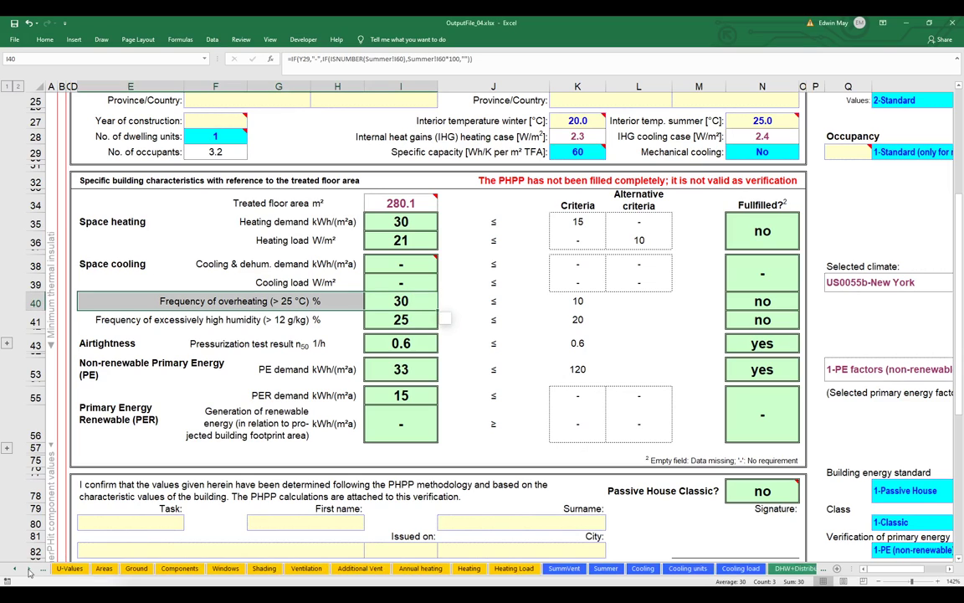
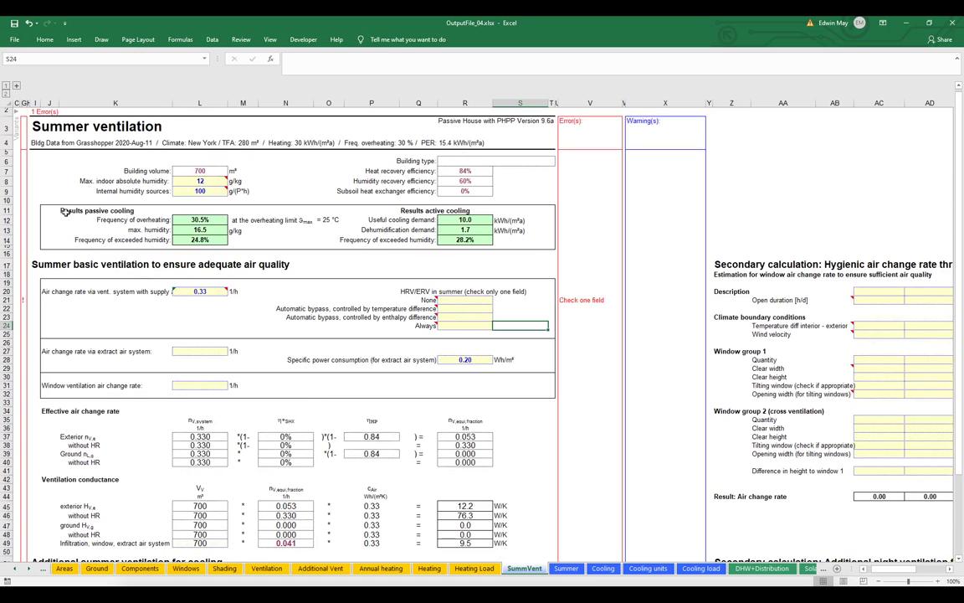
drag(908, 581, 913, 574)
scroll(913, 573, left, 6)
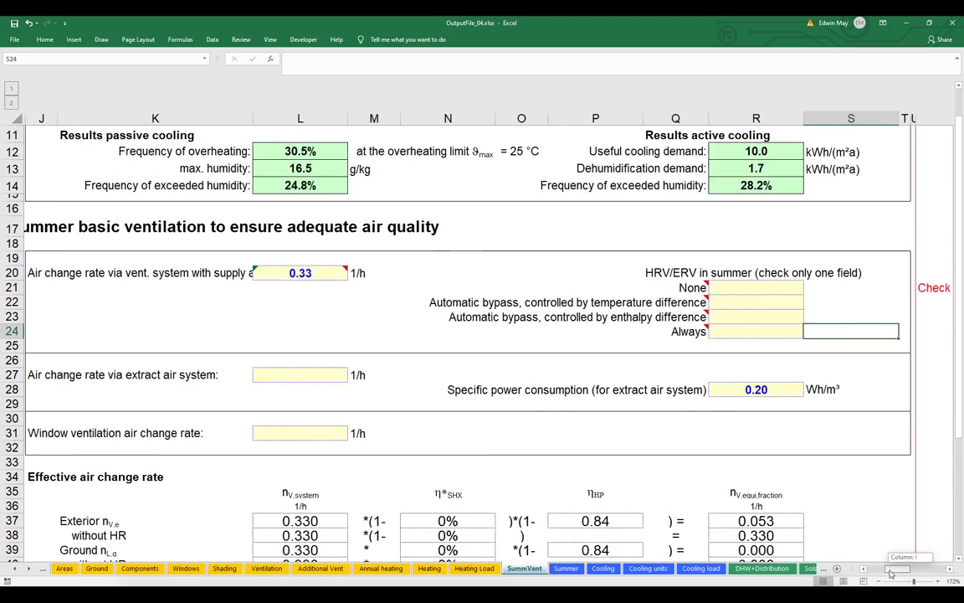
scroll(180, 213, up, 1)
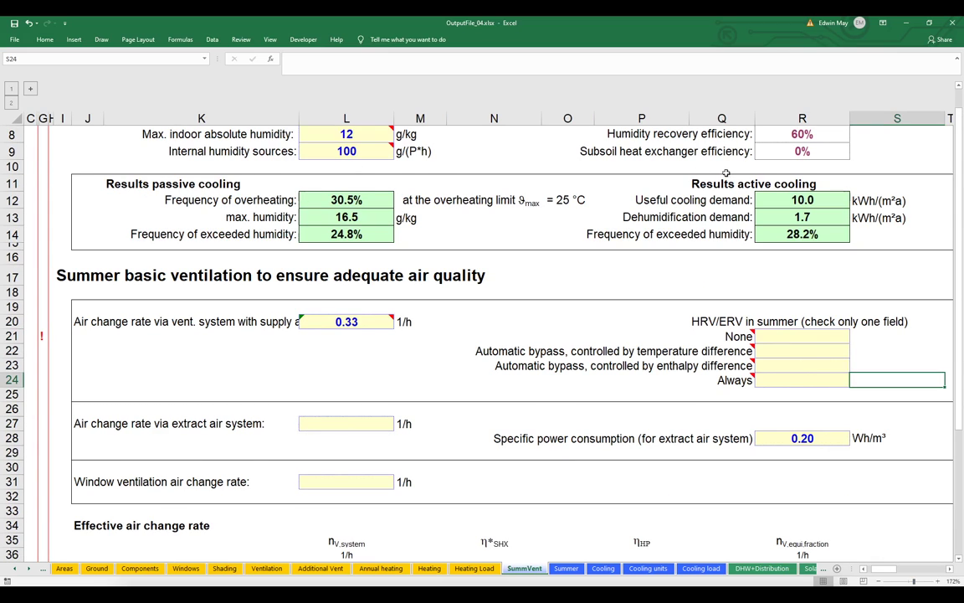
scroll(703, 209, up, 1)
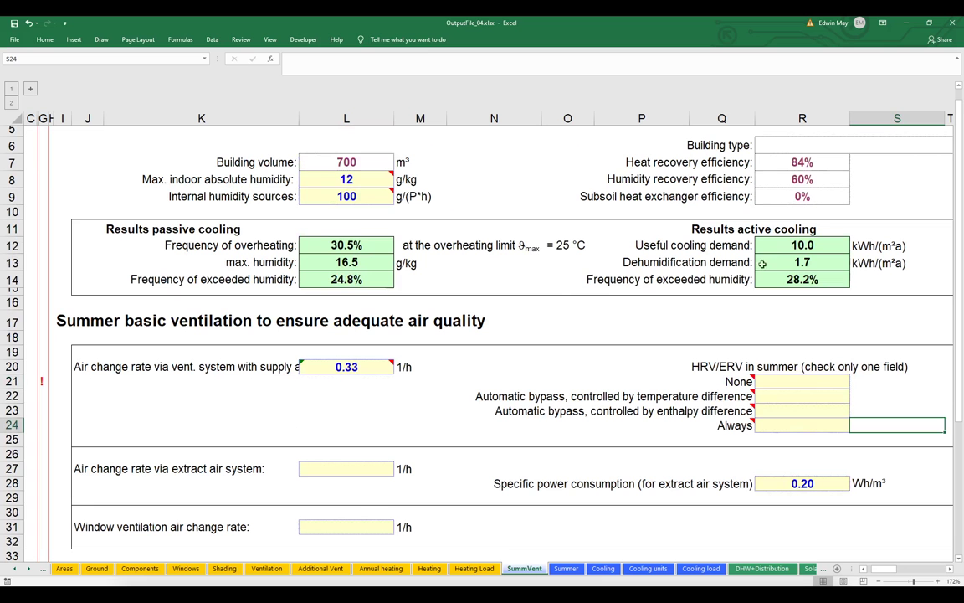
click(361, 248)
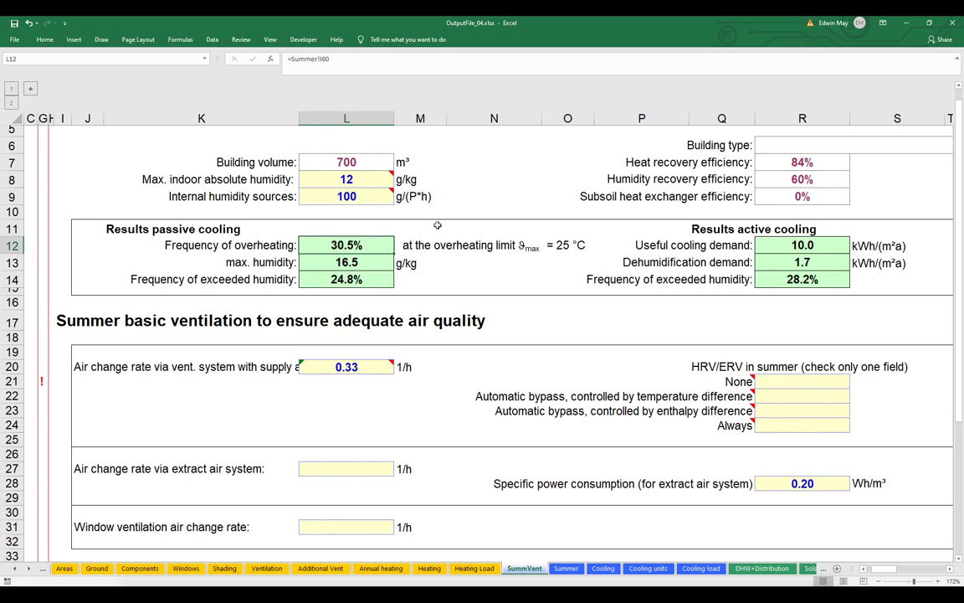
click(559, 245)
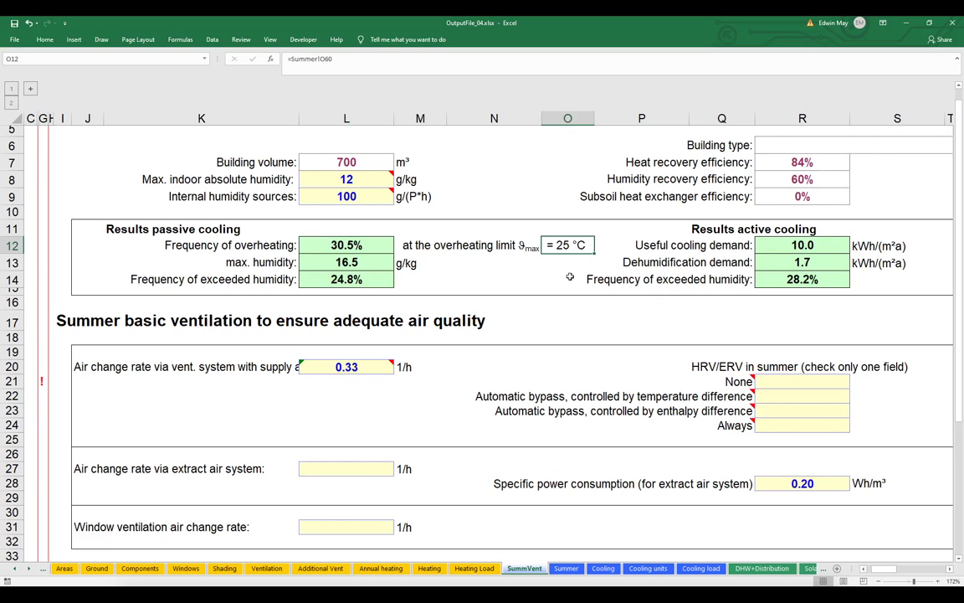
click(339, 278)
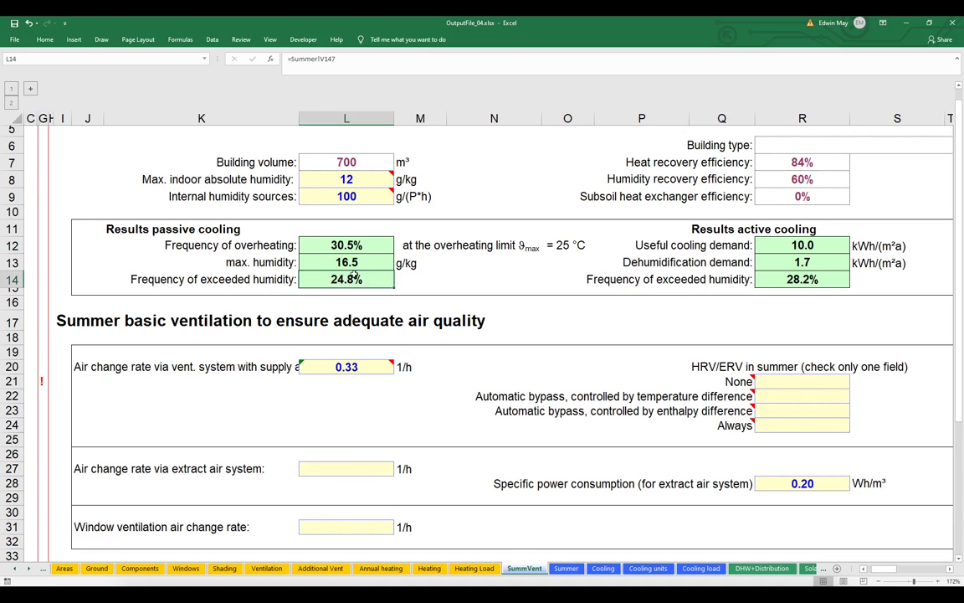
Examine the window ventilation air change rate and manual night ventilation fields on the SummVent sheet, then recheck the overheating frequency result.
scroll(354, 273, down, 1)
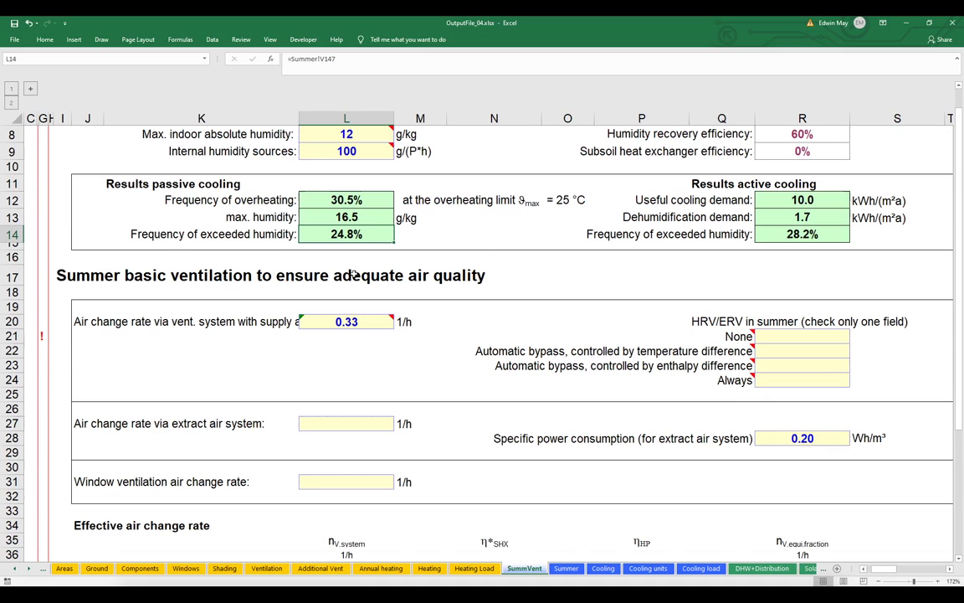
scroll(354, 273, down, 1)
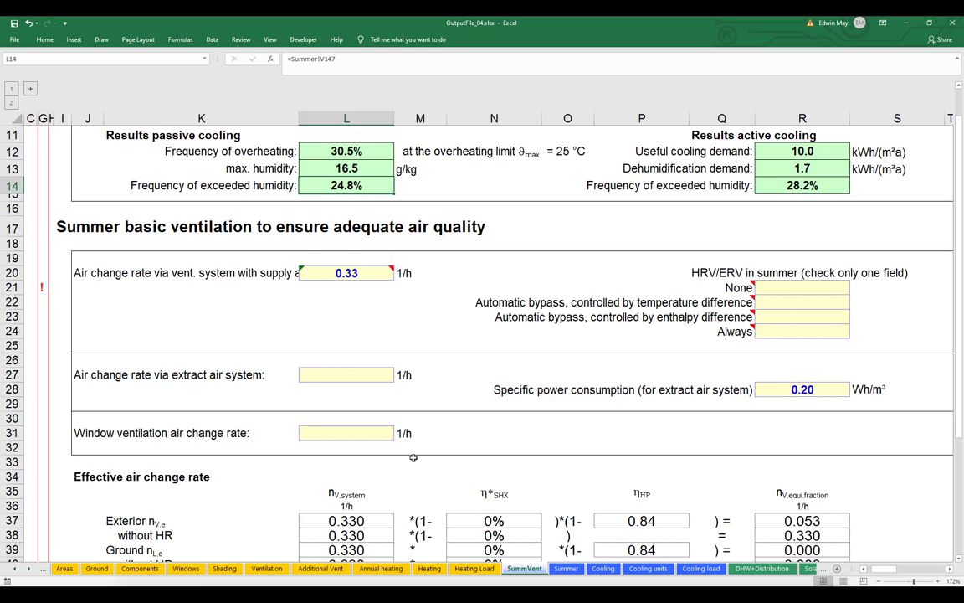
click(377, 432)
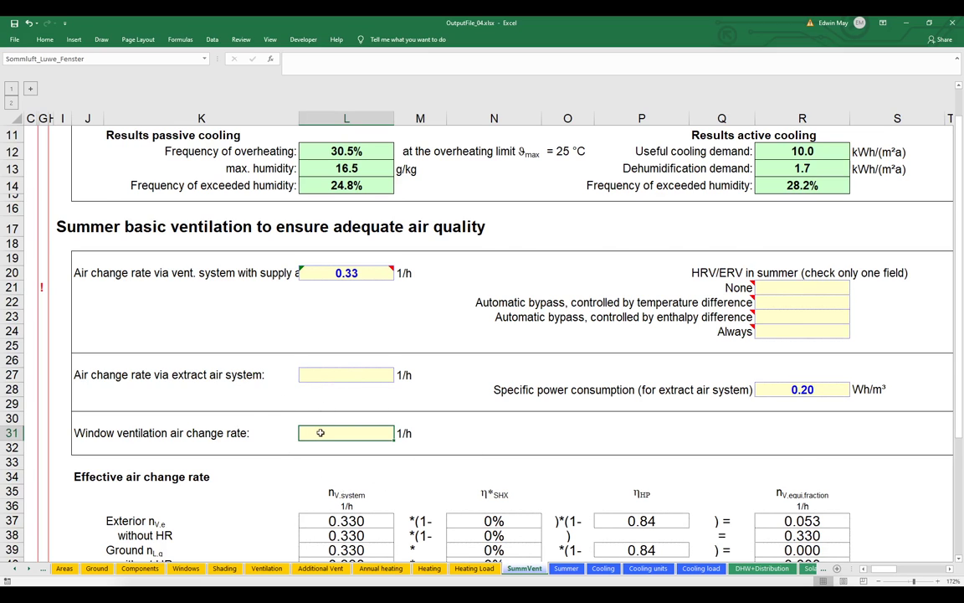
scroll(321, 433, down, 5)
scroll(320, 433, down, 5)
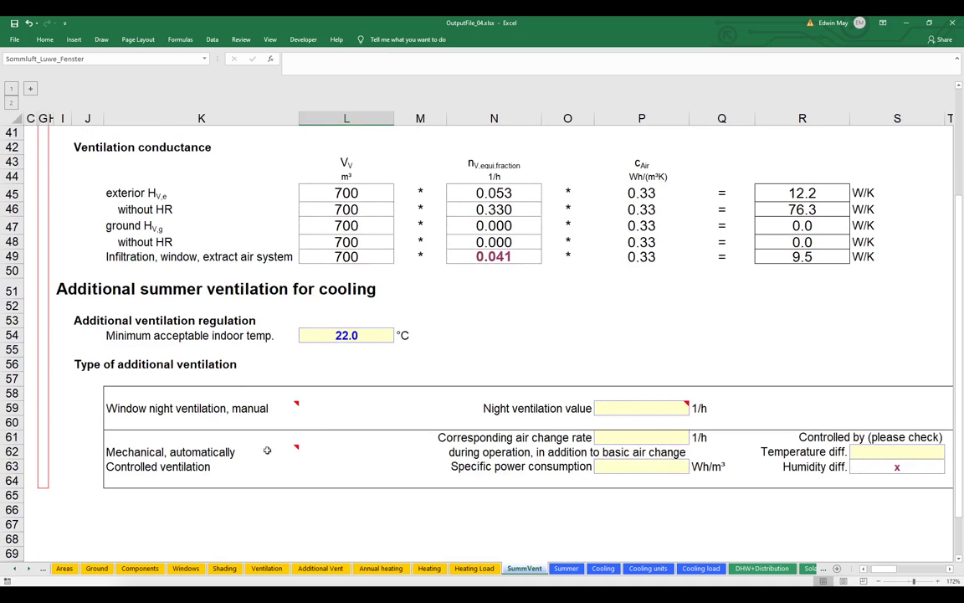
click(140, 408)
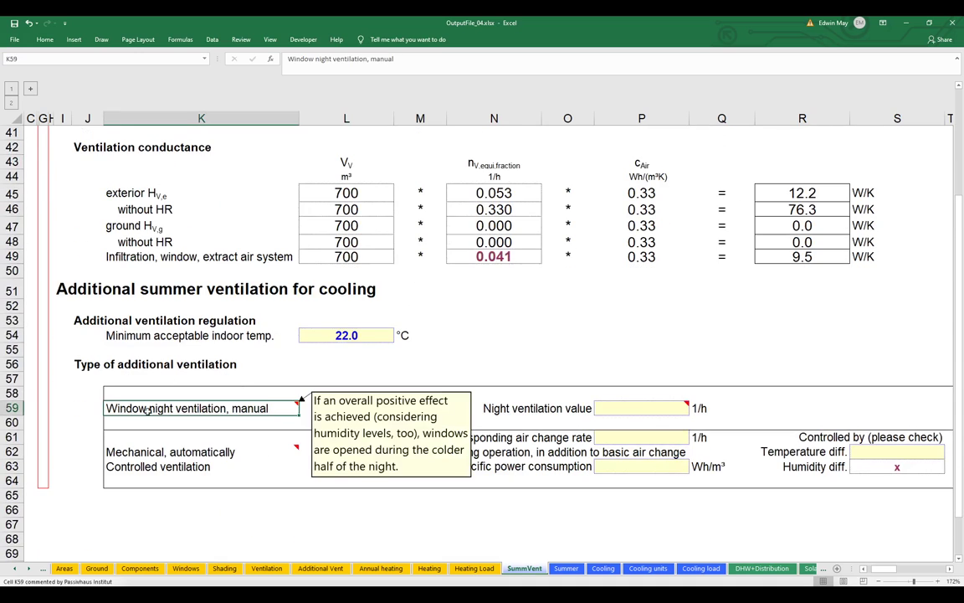
click(641, 408)
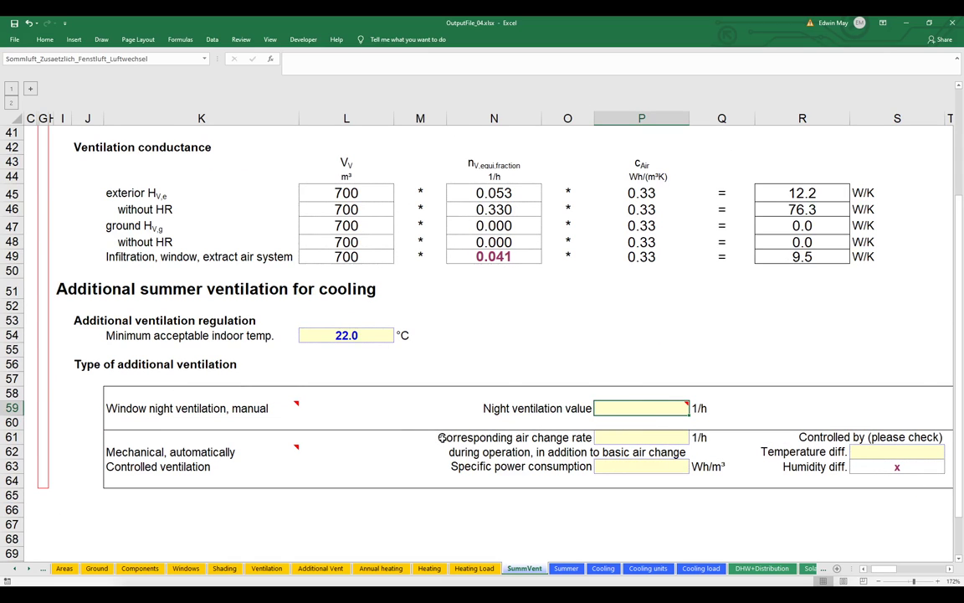
scroll(441, 437, up, 9)
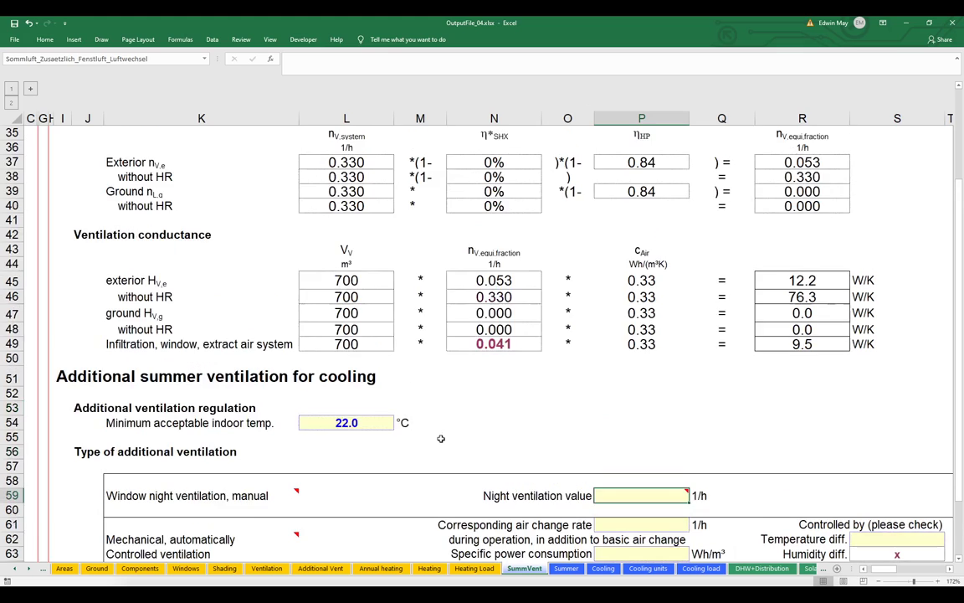
scroll(441, 439, up, 1)
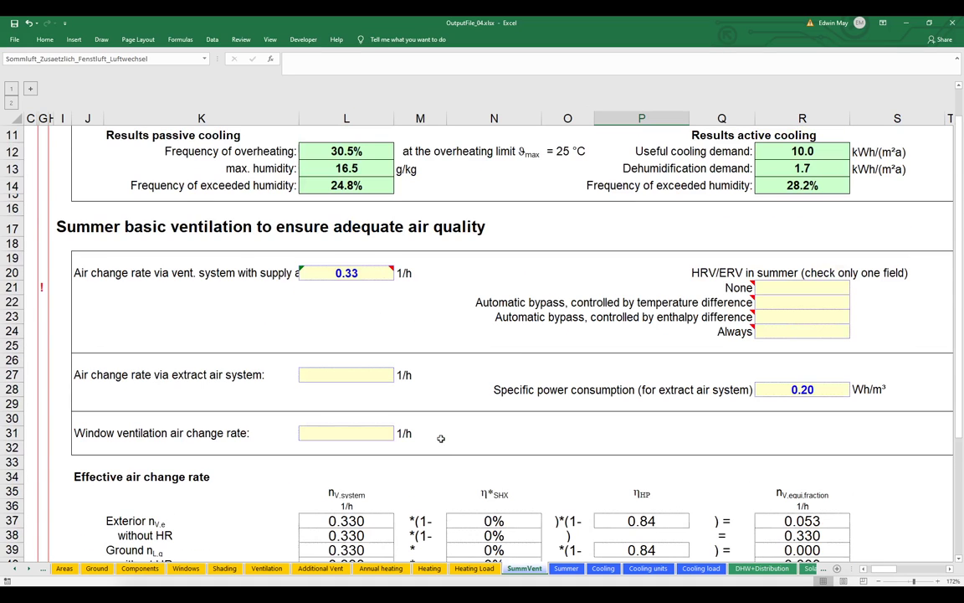
scroll(441, 437, up, 1)
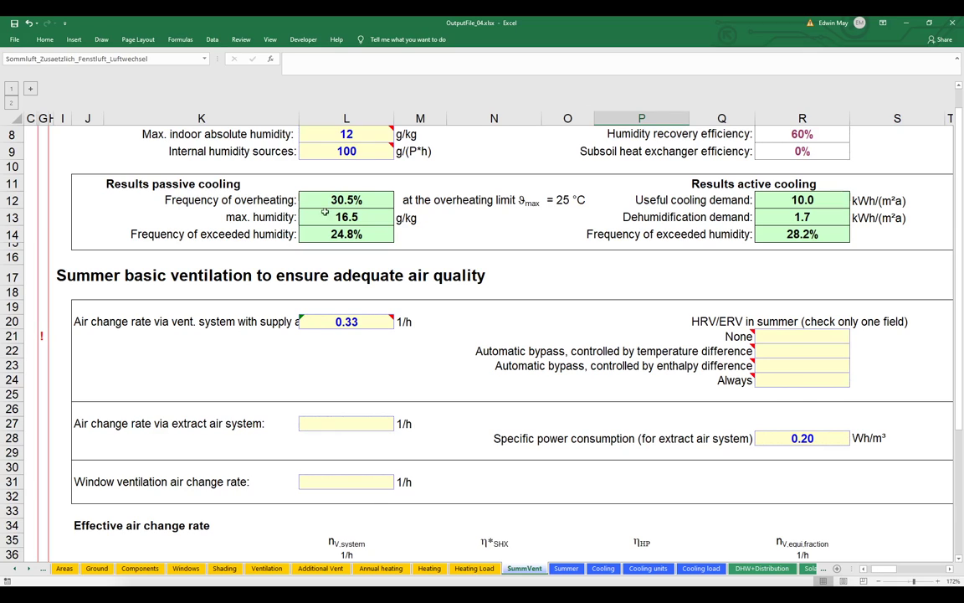
click(352, 200)
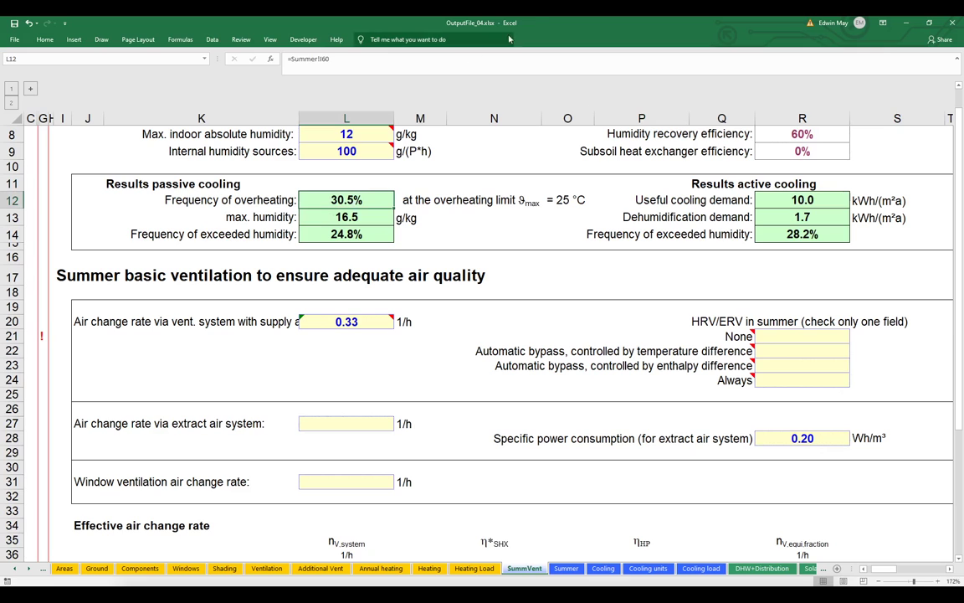
Restore the workbook to its smaller window and switch to Grasshopper, widening its window to show the whole definition.
double_click(532, 28)
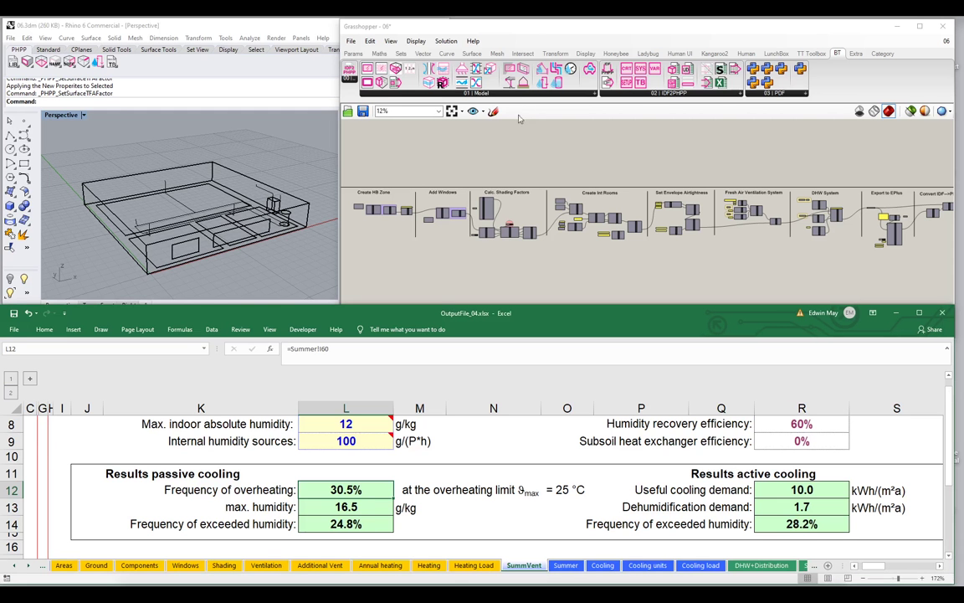
click(312, 242)
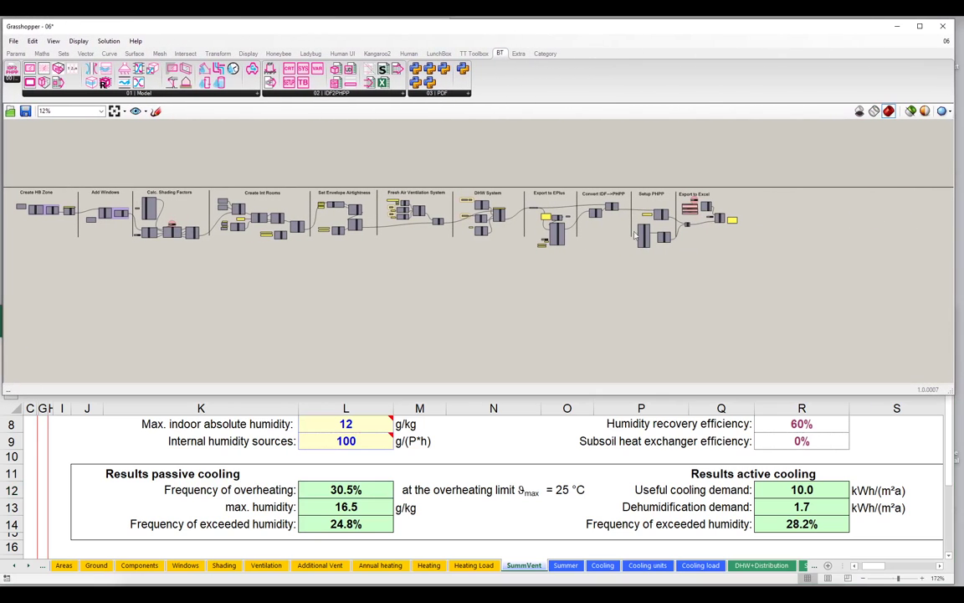
right_drag(524, 213, 721, 251)
scroll(724, 251, up, 2)
mouse_move(721, 255)
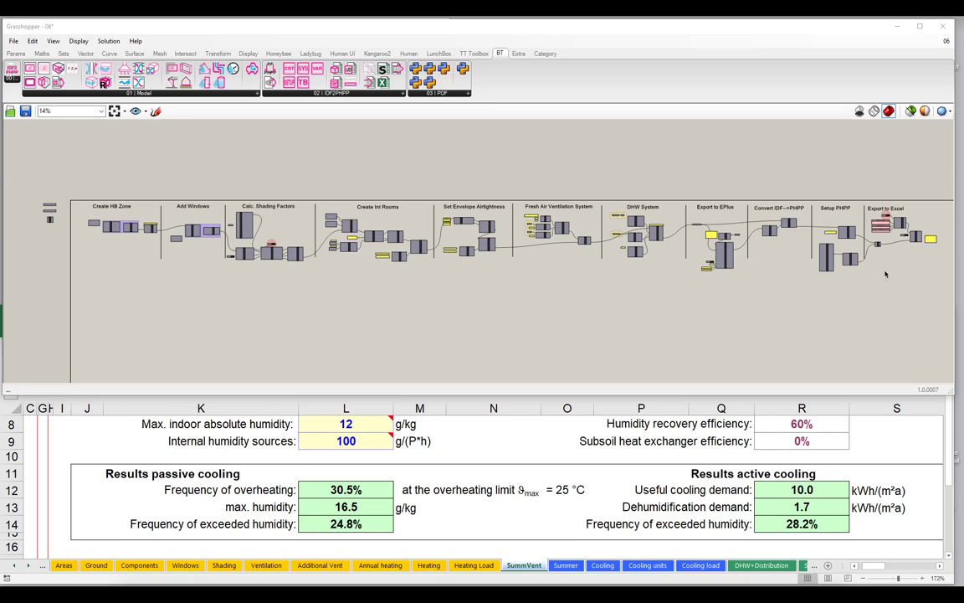
Select all the components in the Setup PHPP section of the Grasshopper definition.
click(853, 217)
drag(867, 194, 813, 289)
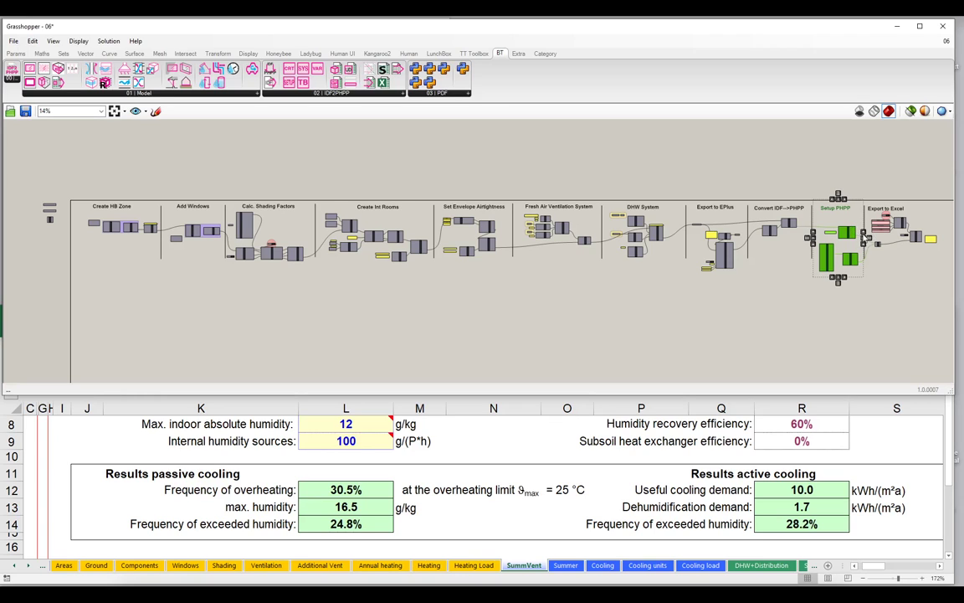
scroll(862, 242, up, 10)
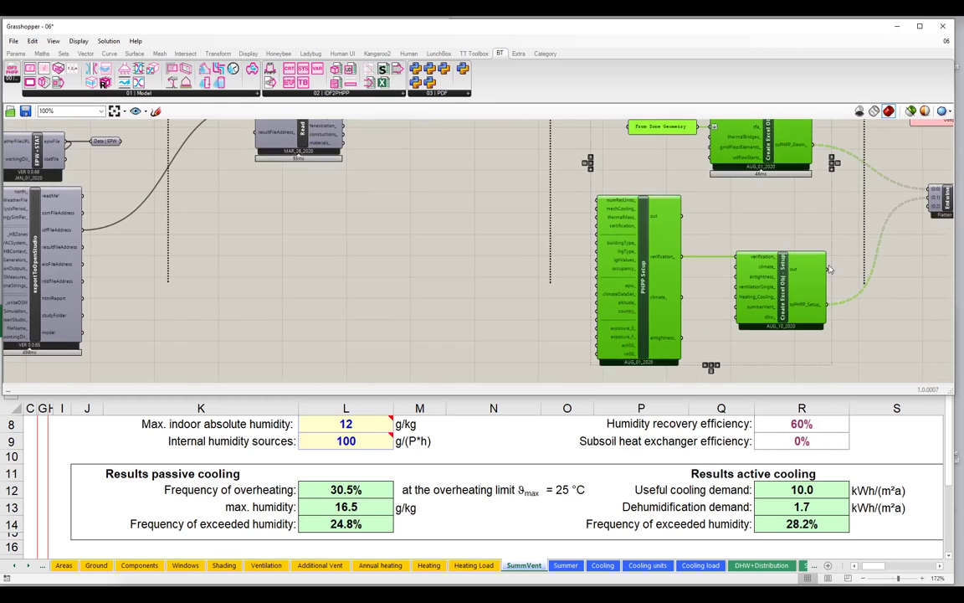
Add a panel fed by the toPHPP_Geom_ output of the Create Excel Obj - Geom component.
scroll(828, 285, up, 1)
drag(722, 397, 722, 449)
scroll(731, 274, up, 1)
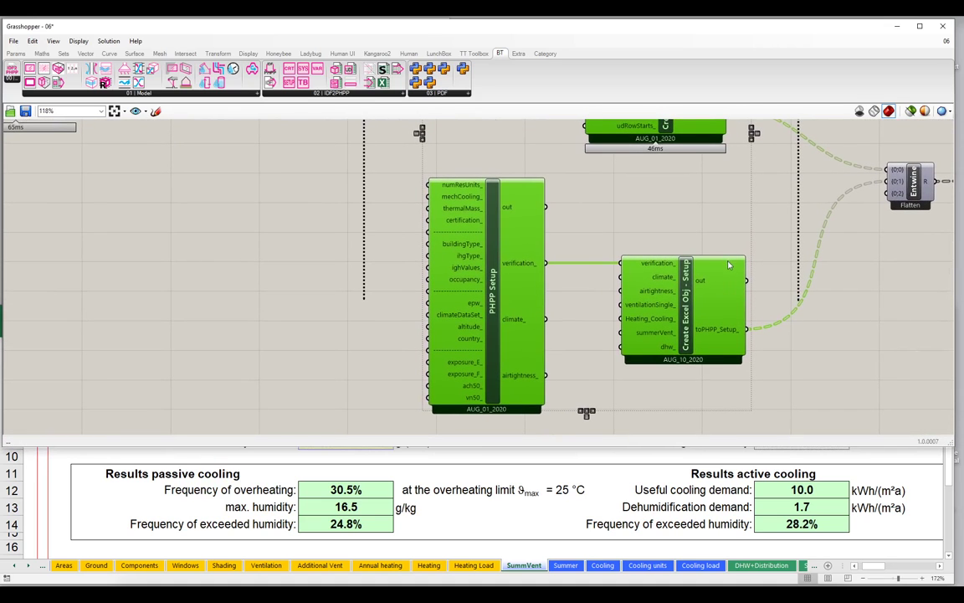
right_drag(716, 213, 719, 334)
mouse_move(209, 157)
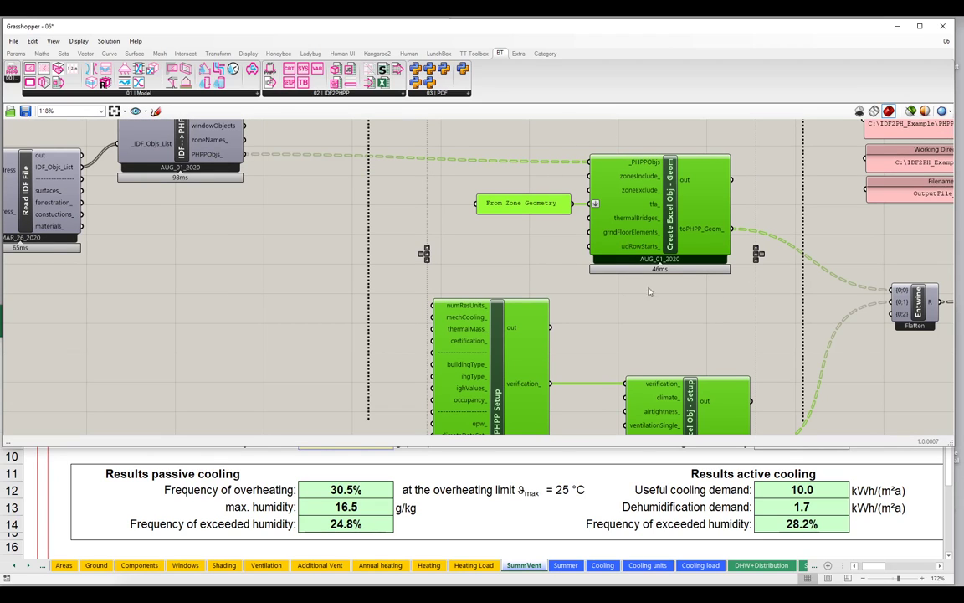
click(740, 303)
drag(732, 228, 624, 309)
text(Panel)
key(Return)
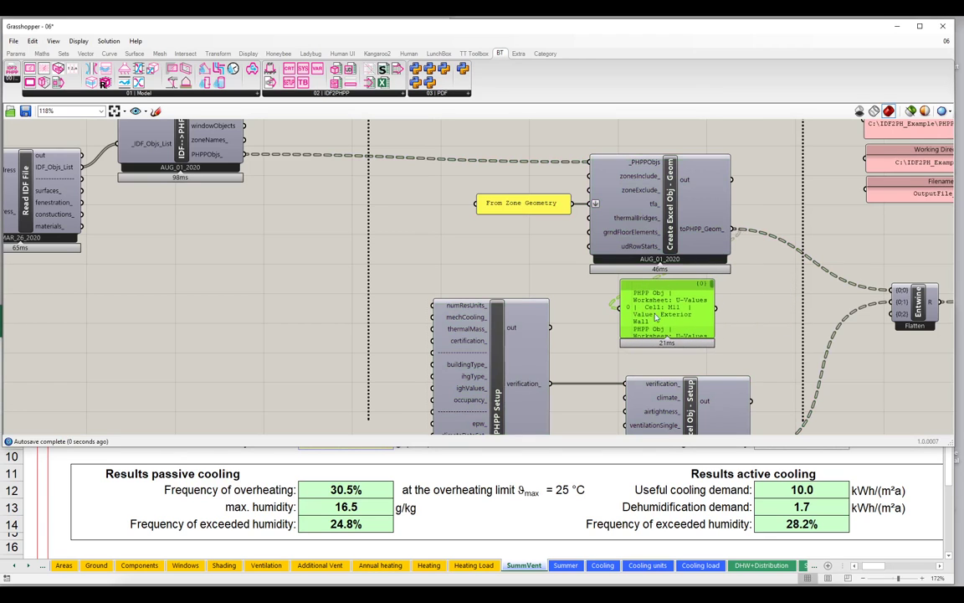
Widen the panel, read through its worksheet, cell and value entries for U-Values and Windows, and delete it.
drag(785, 324, 927, 360)
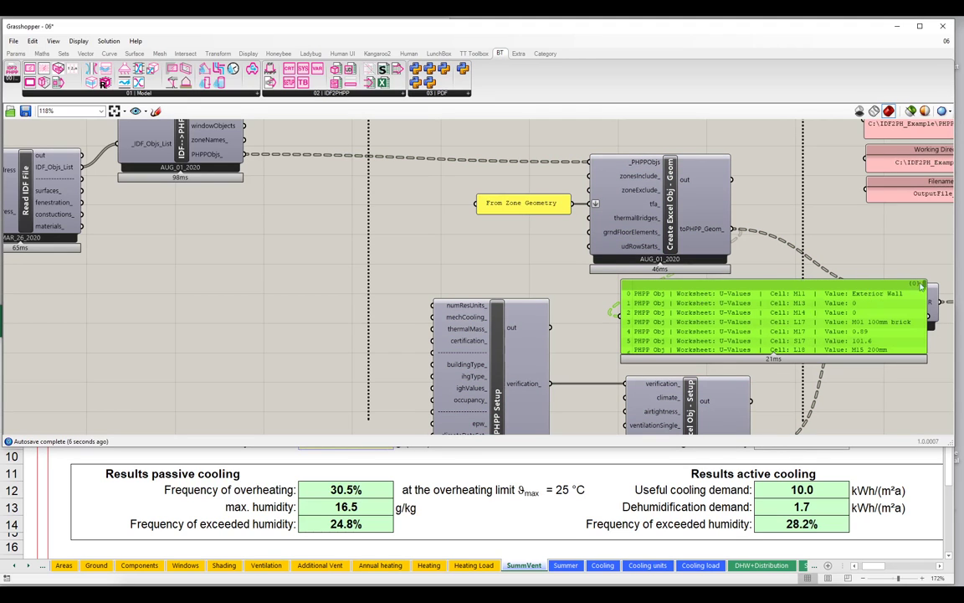
drag(926, 289, 939, 312)
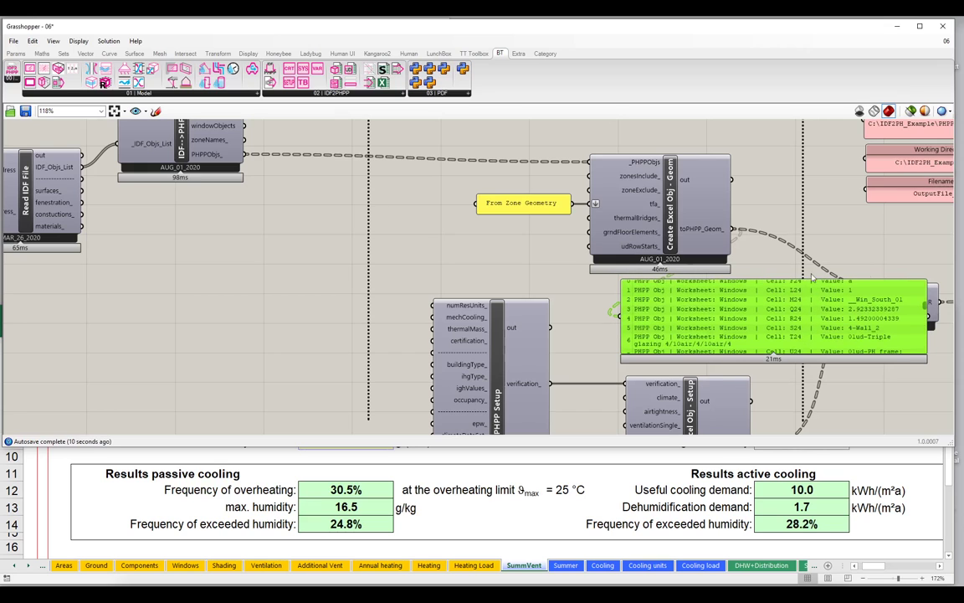
key(Delete)
mouse_move(708, 234)
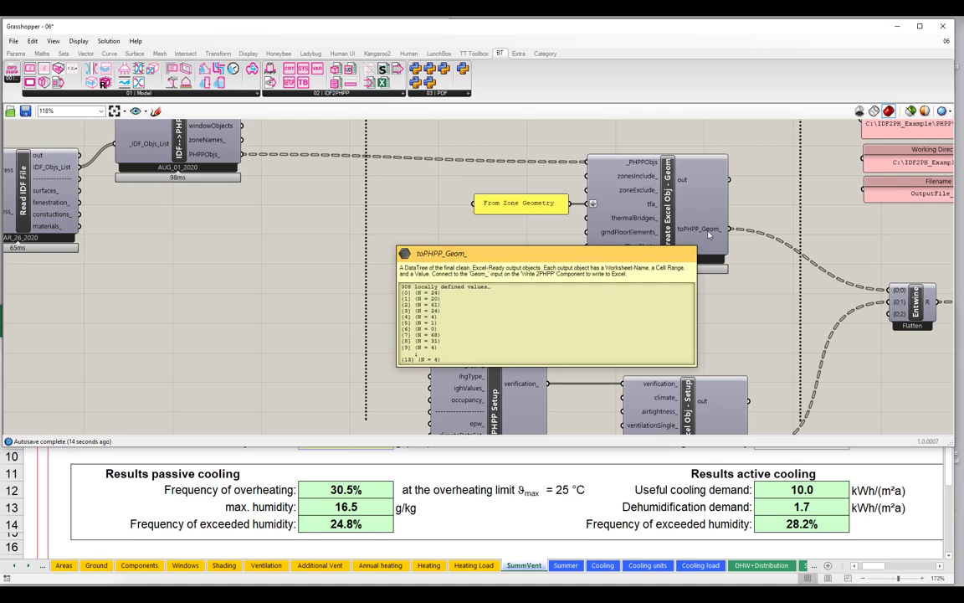
Place a panel fed by the toPHPP_Setup_ output of Create Excel Obj - Setup and widen it to read its entries.
right_drag(737, 344, 698, 177)
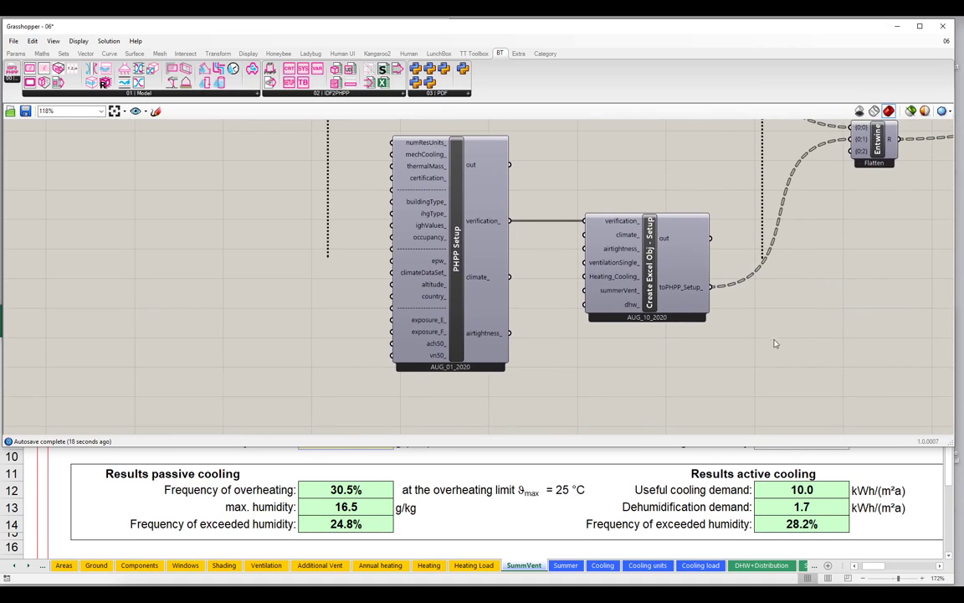
key(ctrl+v)
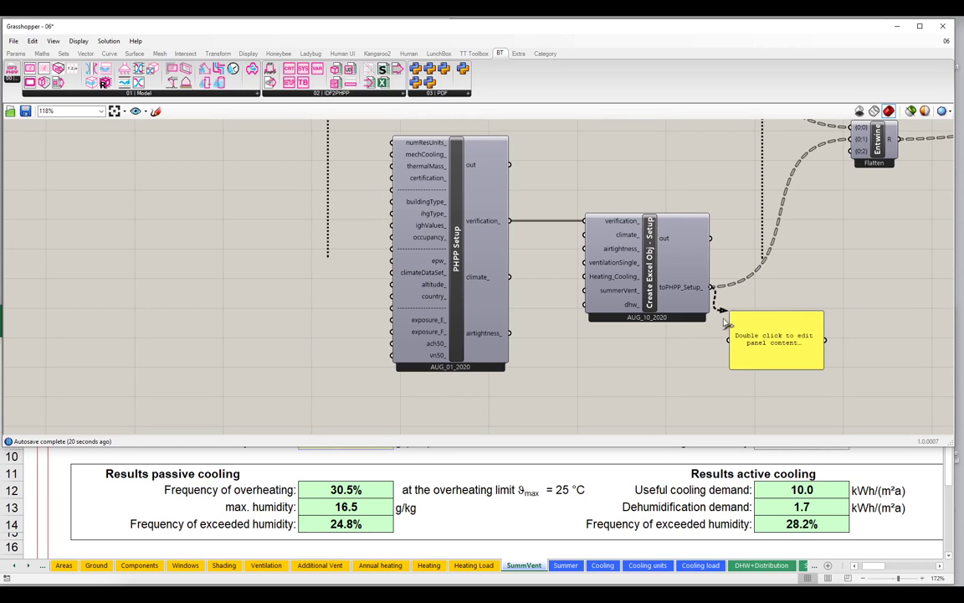
drag(711, 287, 730, 339)
drag(823, 366, 947, 381)
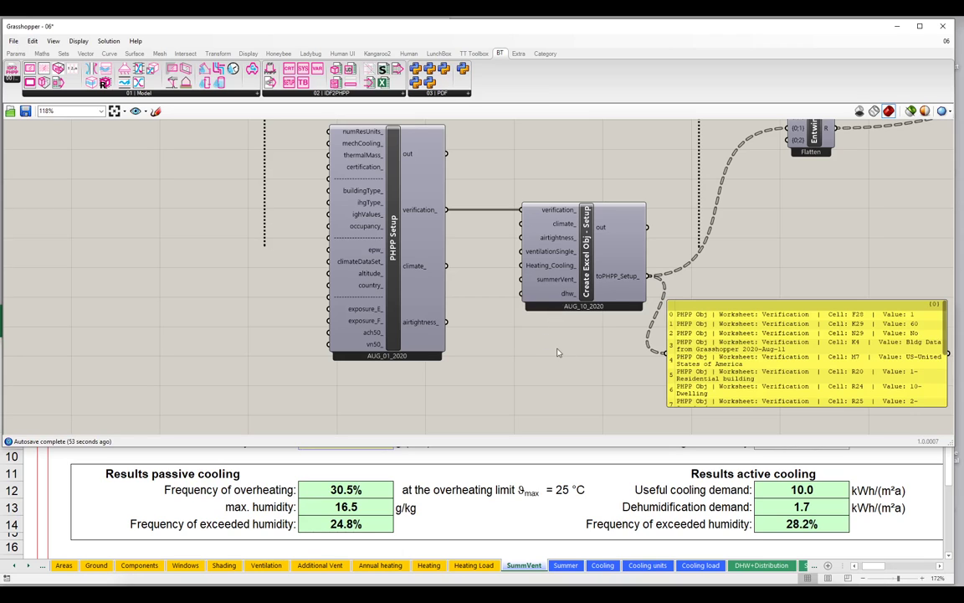
Move the PHPP Setup component farther from Create Excel Obj - Setup and shorten the Grasshopper window to reveal more of the workbook.
mouse_move(559, 286)
drag(326, 191, 291, 191)
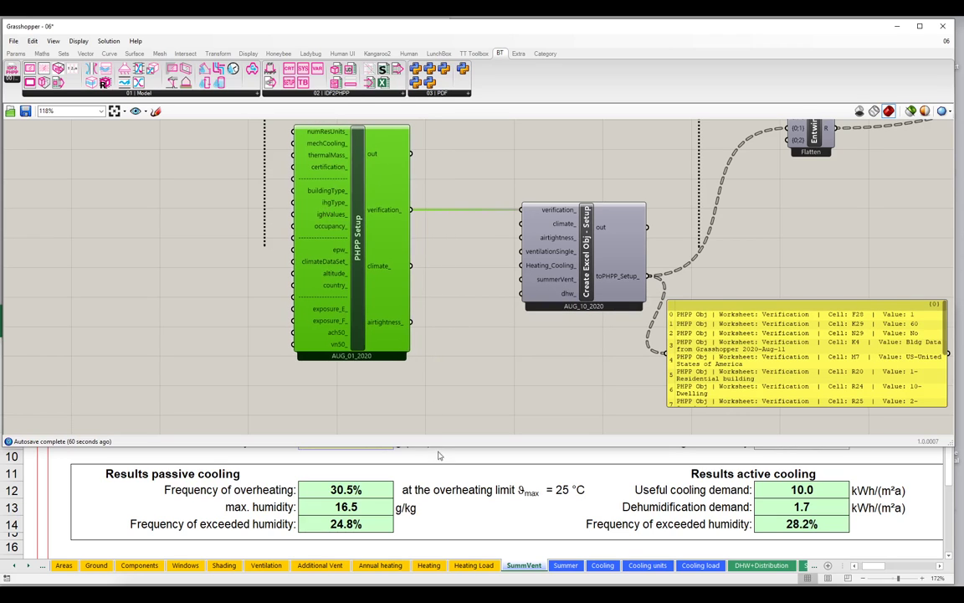
drag(456, 413, 456, 336)
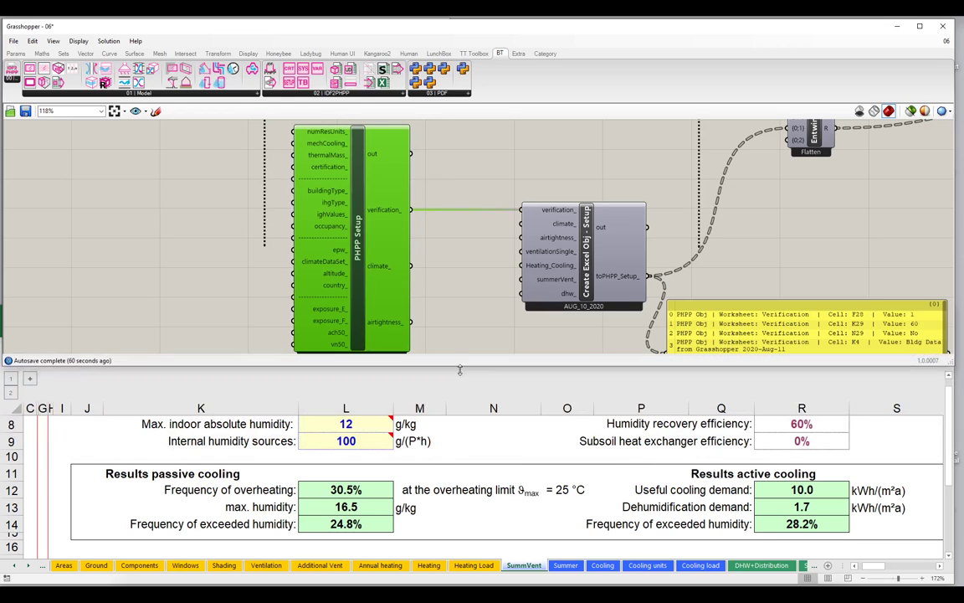
Examine the summer air change rate and HRV/ERV fields on the SummVent sheet at 100% zoom, then return to Grasshopper for the summerVent_ description.
scroll(421, 485, down, 4)
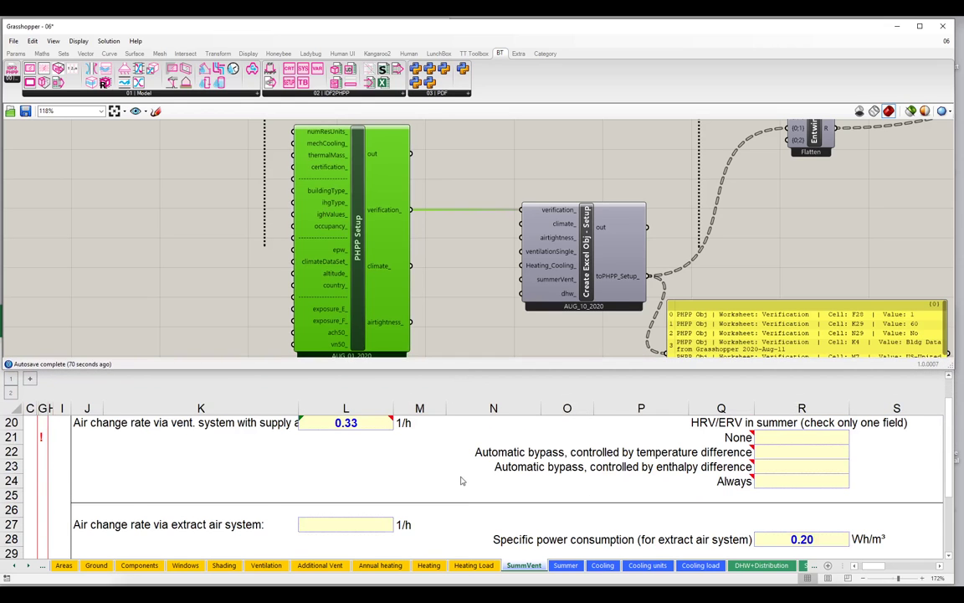
scroll(460, 485, down, 2)
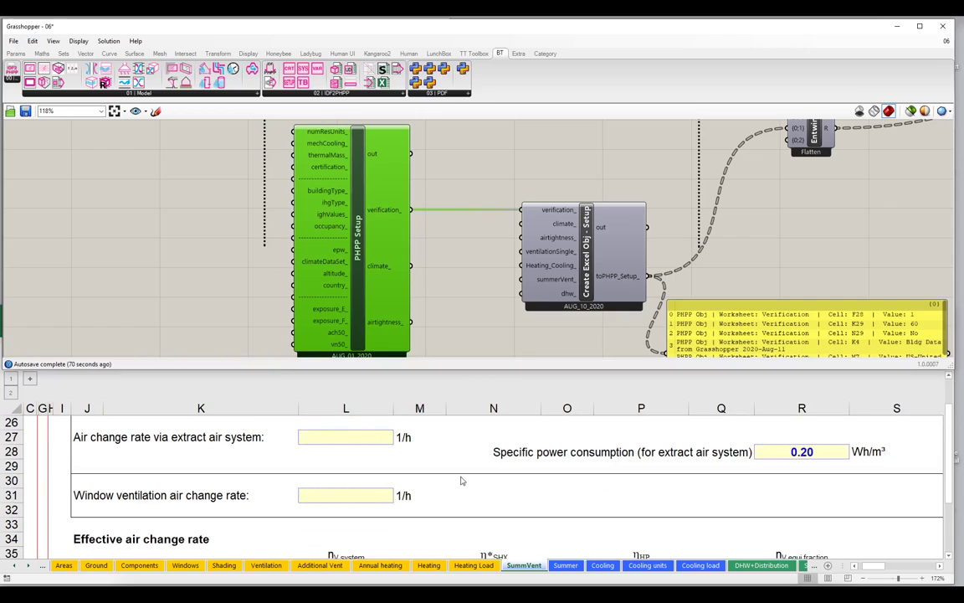
click(461, 481)
drag(898, 578, 894, 581)
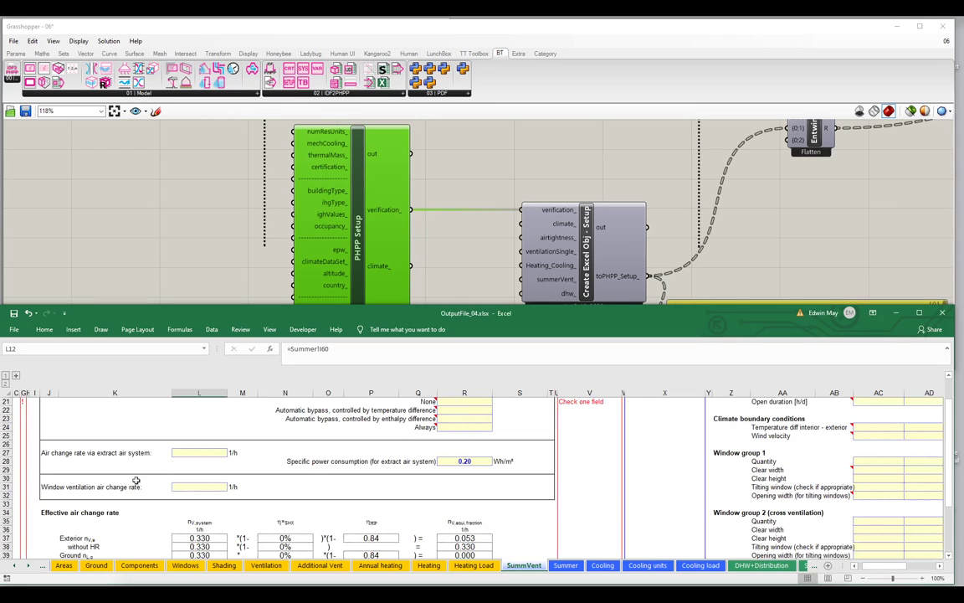
scroll(131, 475, up, 1)
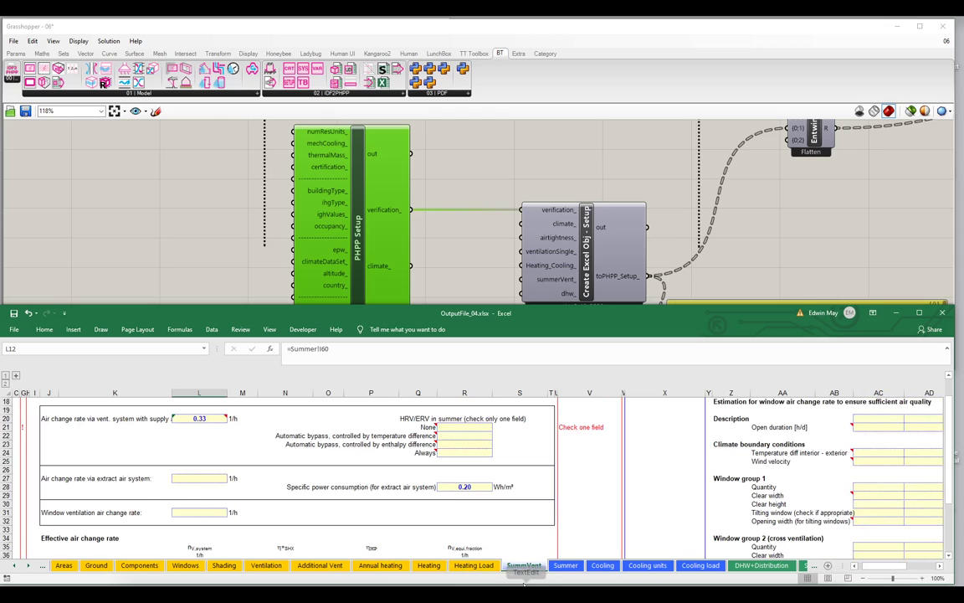
click(460, 182)
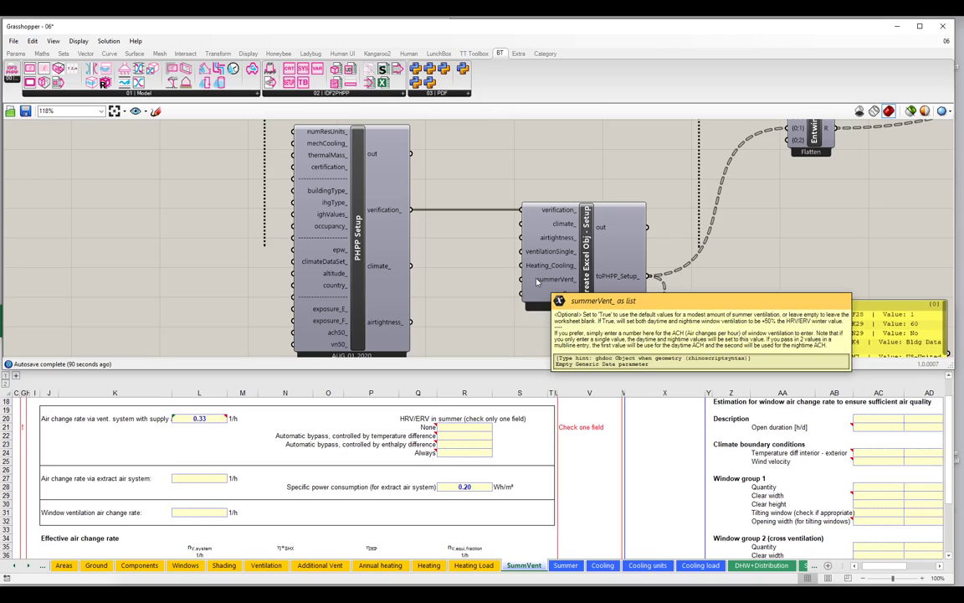
Remove the panel on the toPHPP_Setup_ output and feed the summerVent_ input from a Boolean Toggle set to True.
click(754, 331)
key(Delete)
double_click(443, 278)
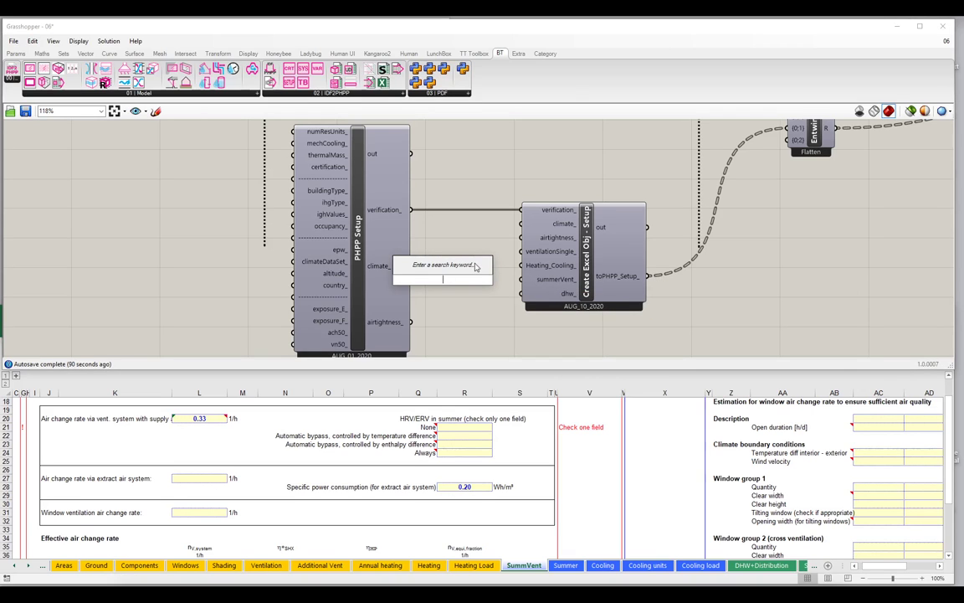
text(bool)
key(Return)
drag(469, 279, 520, 279)
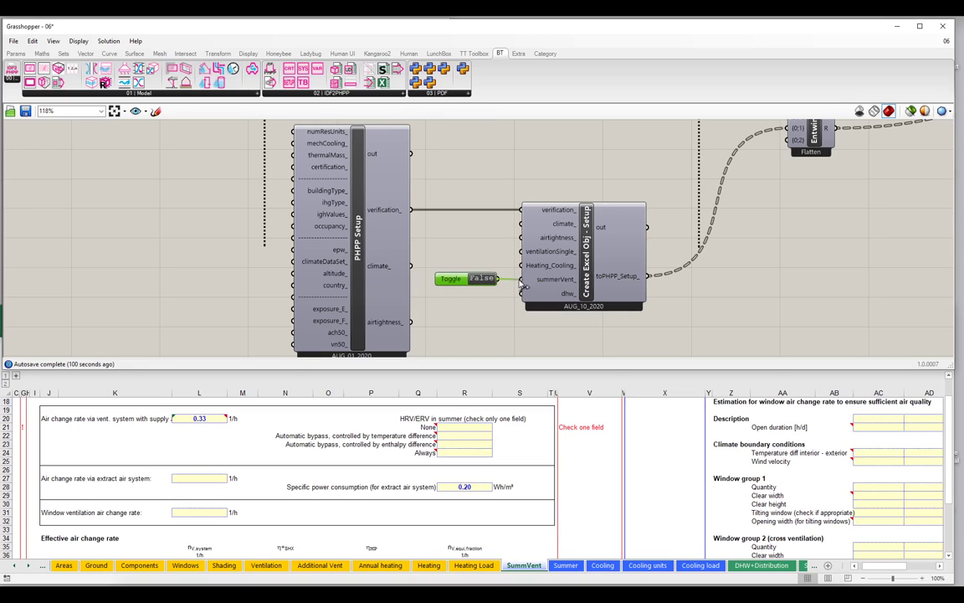
drag(453, 288, 458, 288)
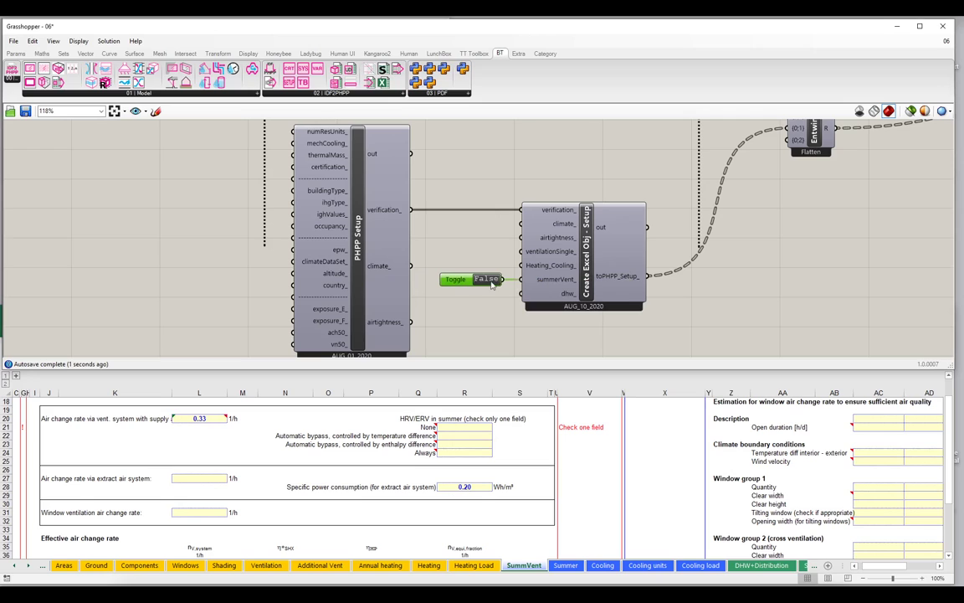
double_click(490, 279)
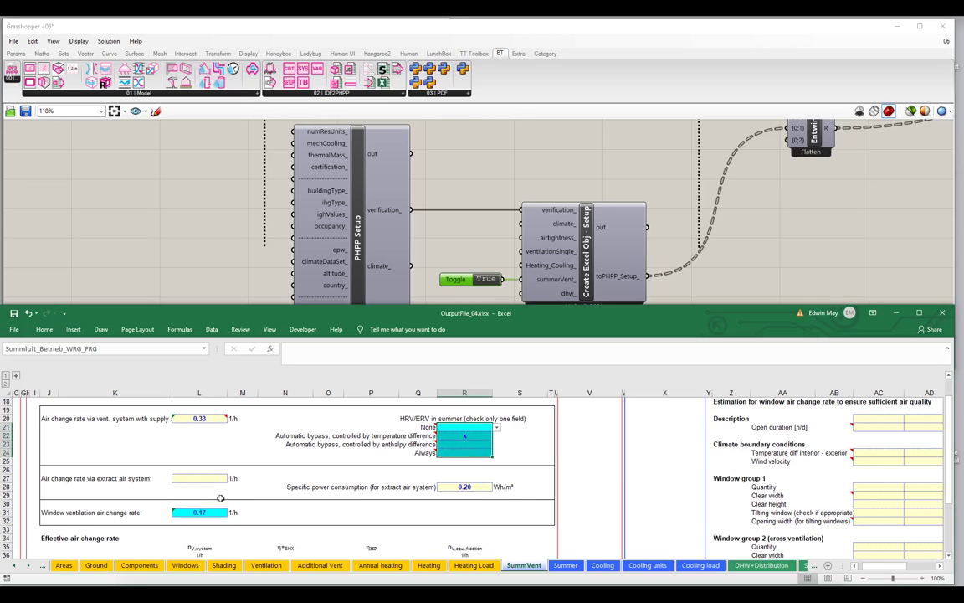
Examine the written window ventilation and night ventilation values on the SummVent sheet, and check the frequency of overheating result.
scroll(237, 498, down, 1)
scroll(237, 498, down, 8)
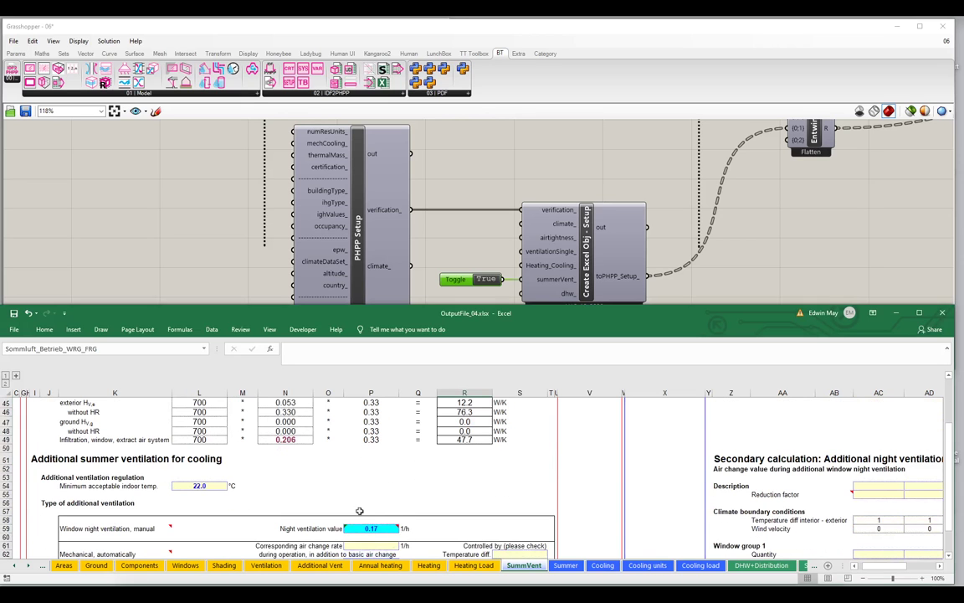
scroll(330, 511, up, 6)
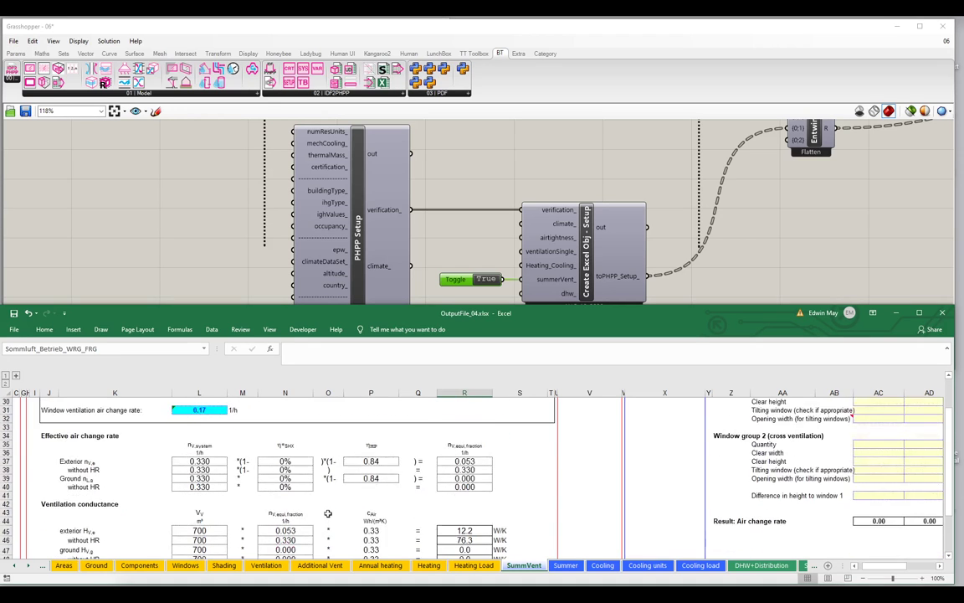
scroll(331, 512, up, 4)
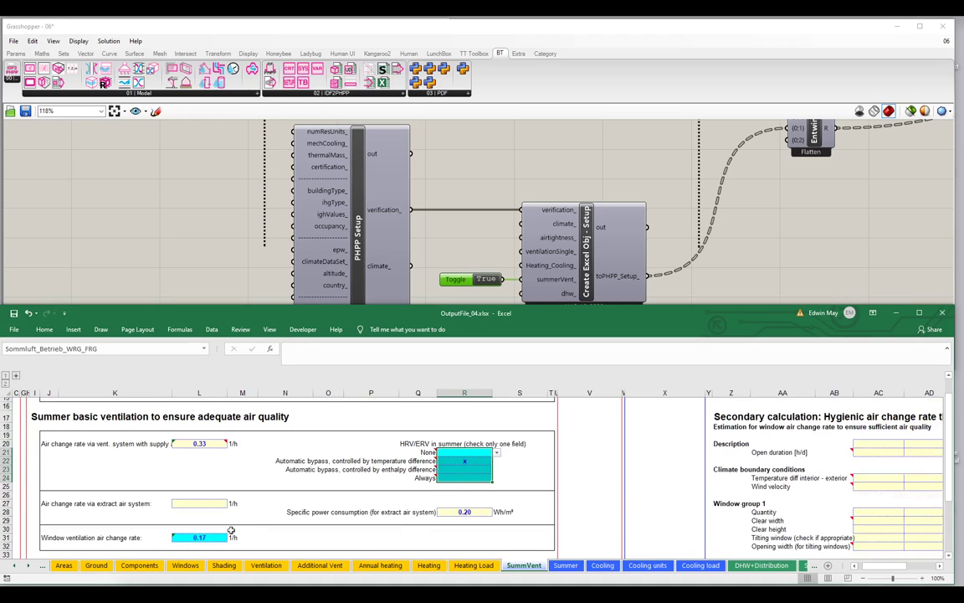
scroll(274, 474, up, 2)
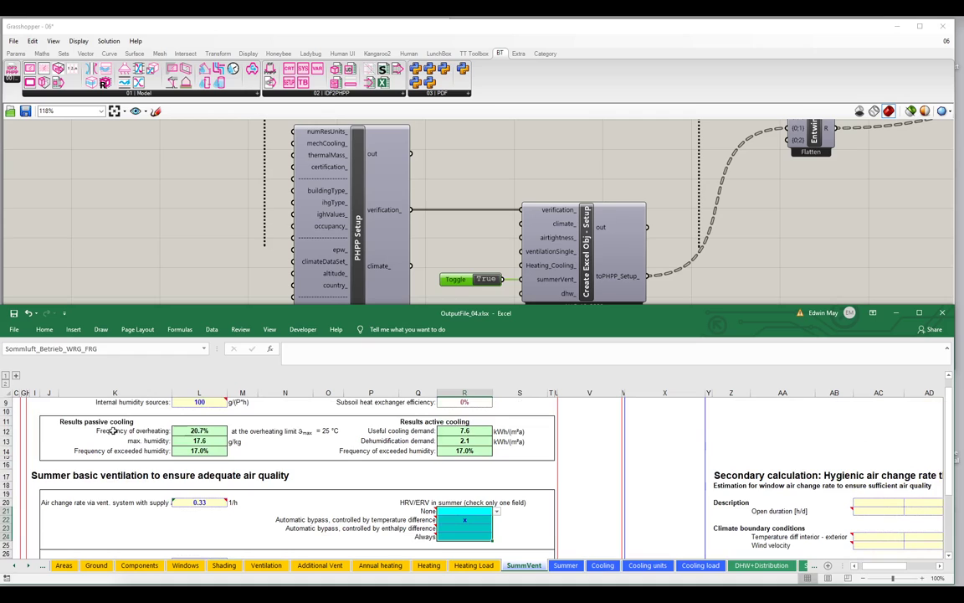
click(159, 430)
drag(178, 431, 199, 442)
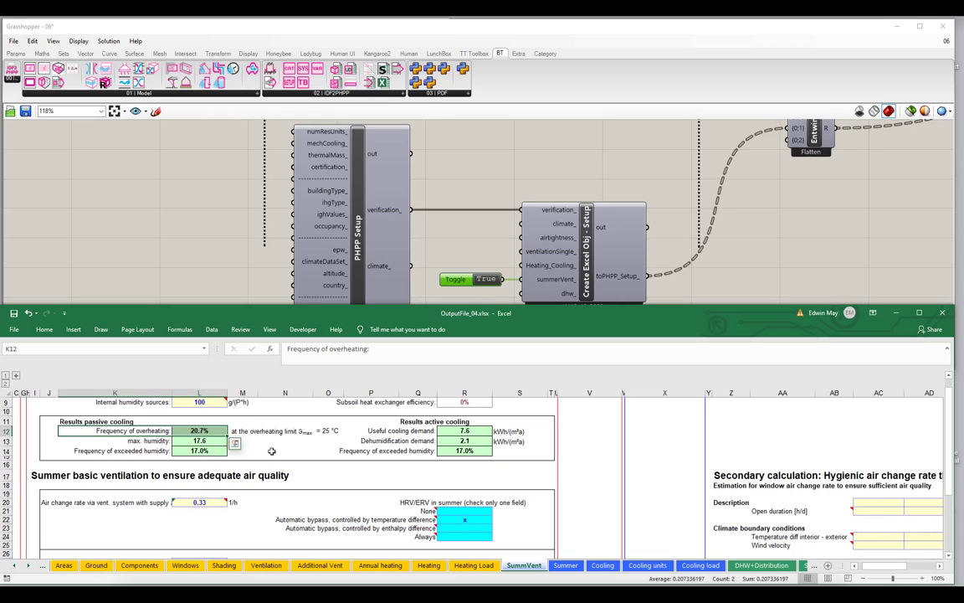
Inspect the formula behind the window ventilation air change rate in cell L31 and the supply air cell it references.
scroll(335, 492, down, 2)
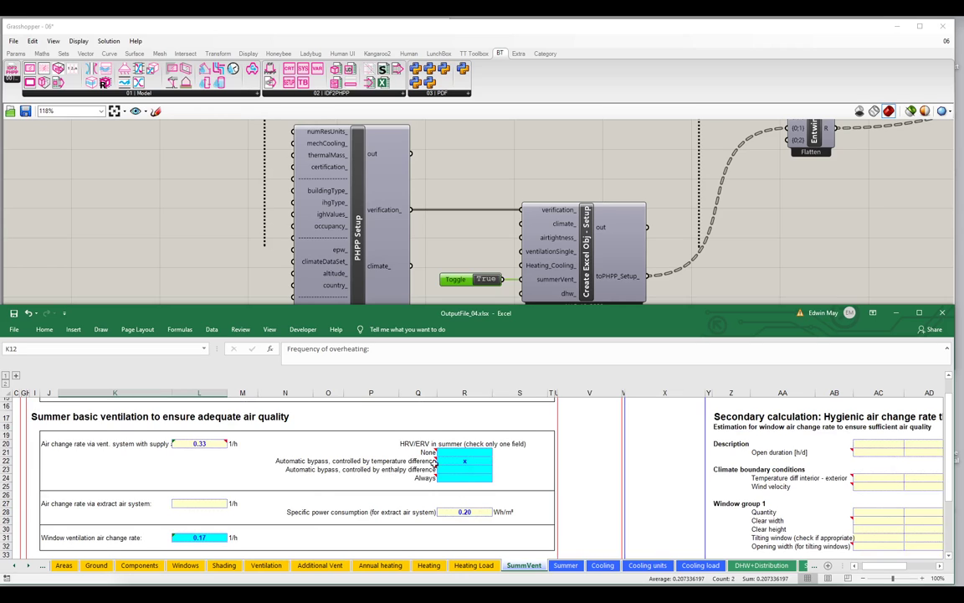
click(201, 537)
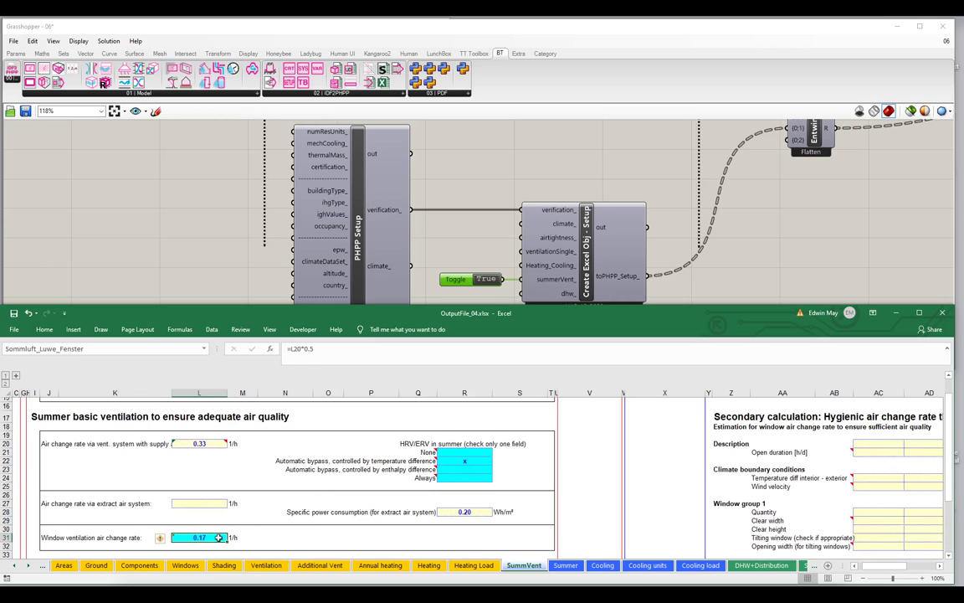
scroll(208, 512, down, 1)
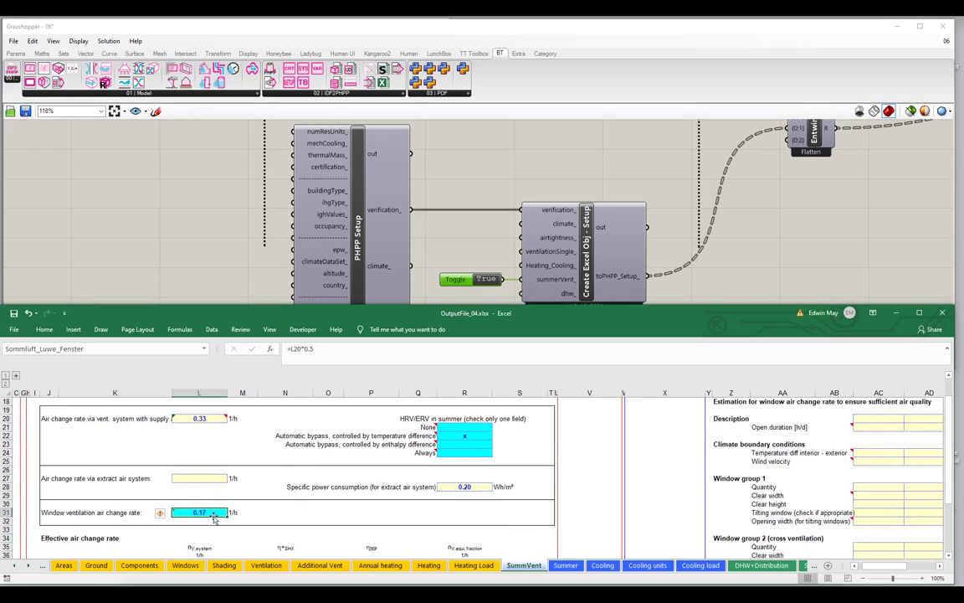
click(303, 349)
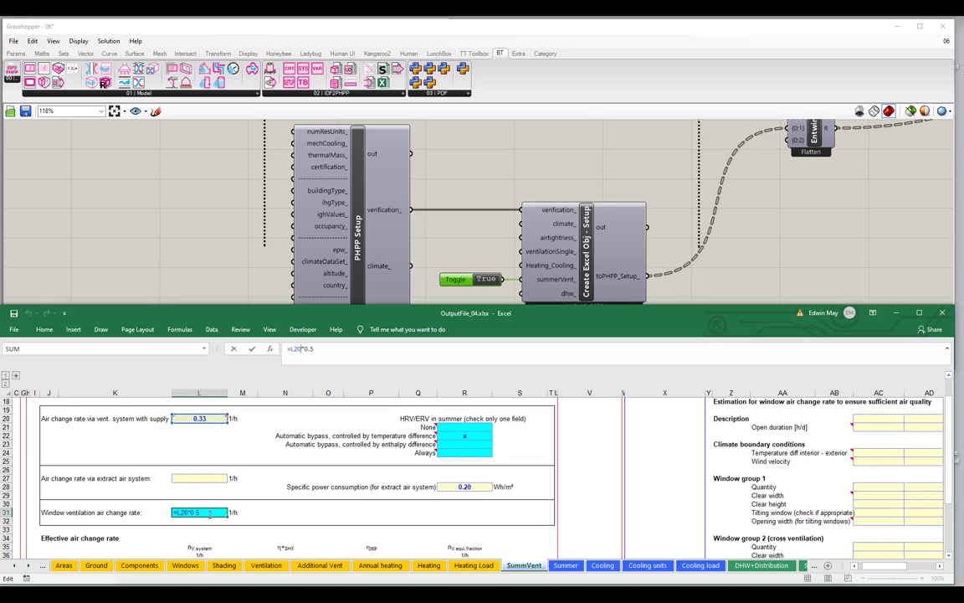
mouse_move(214, 420)
key(ctrl+Return)
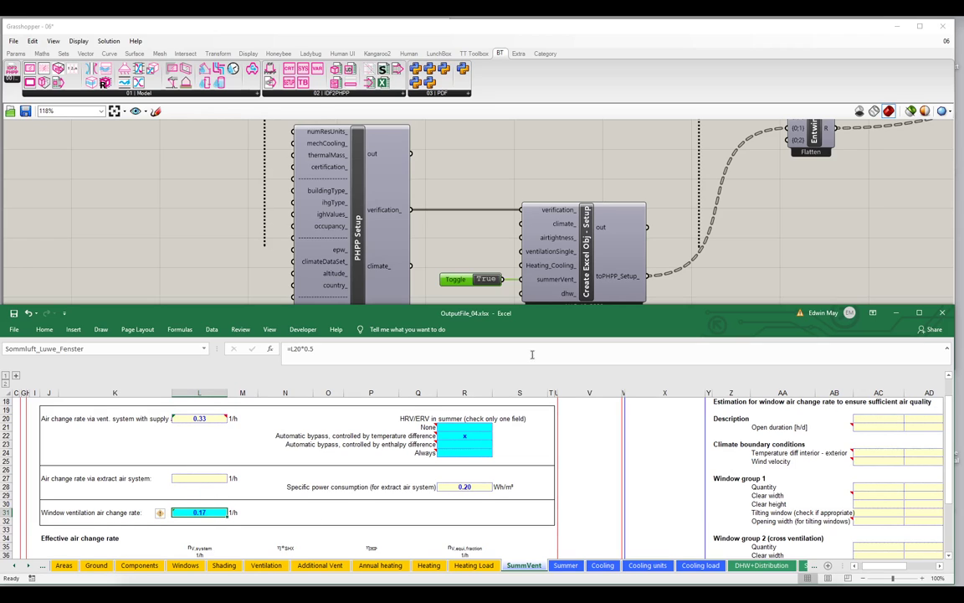
Move the toggle clear of the summerVent_ input and add a panel containing 0.43 beside it.
drag(504, 303, 505, 321)
drag(457, 278, 446, 241)
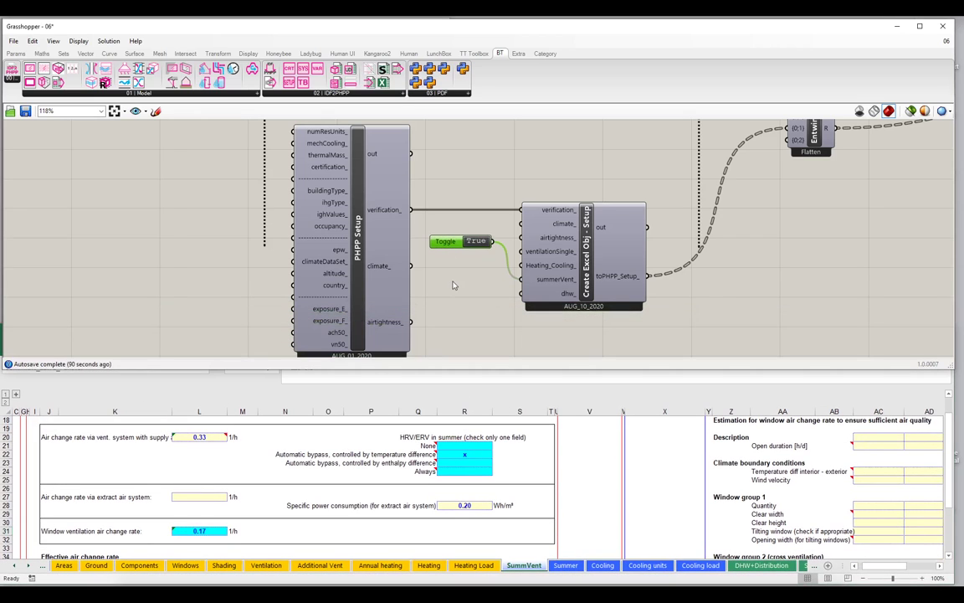
double_click(454, 278)
text(panel)
key(Return)
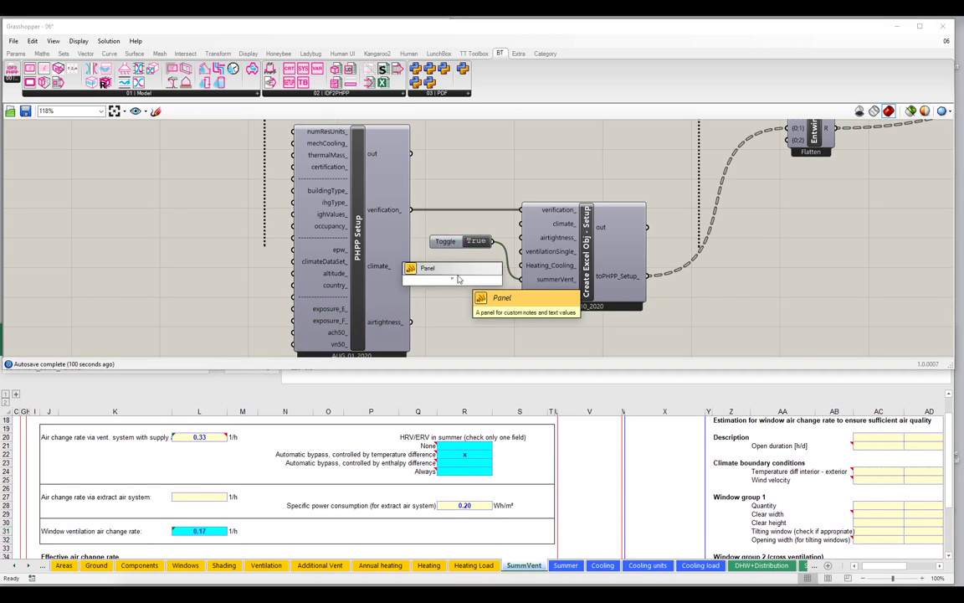
text(0.43)
click(471, 315)
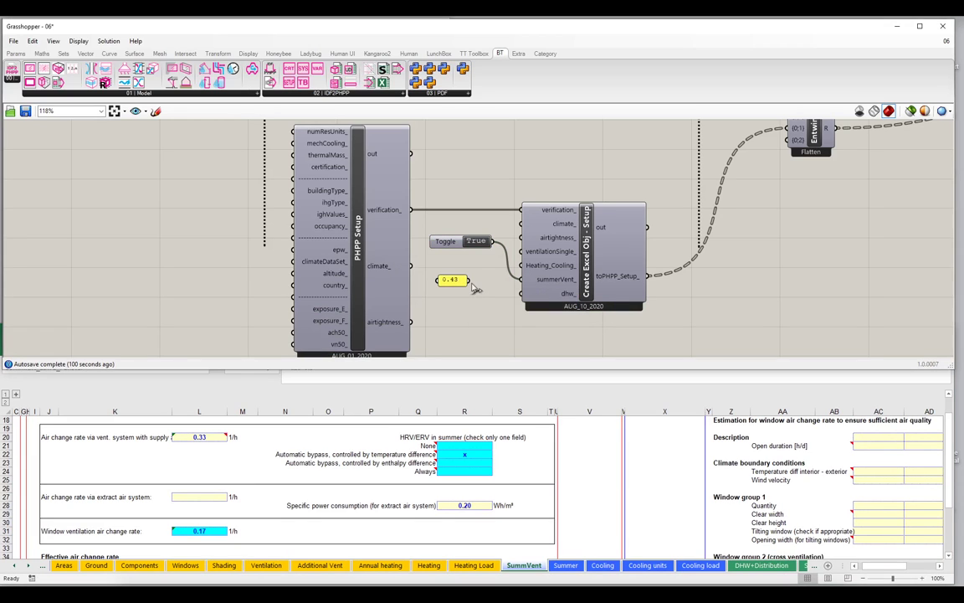
Connect the 0.43 panel to summerVent_ in place of the toggle and check the window ventilation air change rate on the SummVent sheet.
drag(446, 280, 472, 277)
key(ctrl+z)
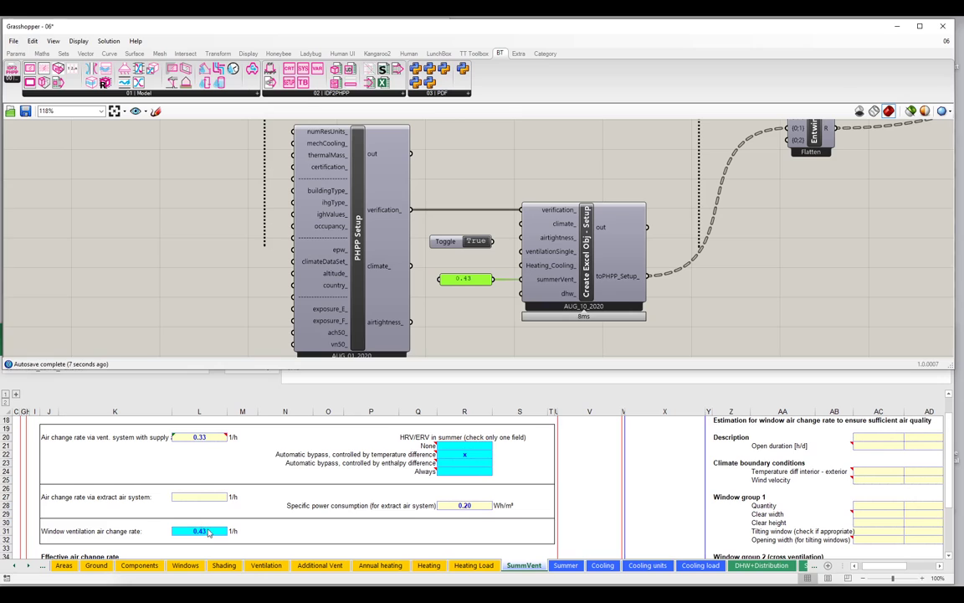
click(206, 534)
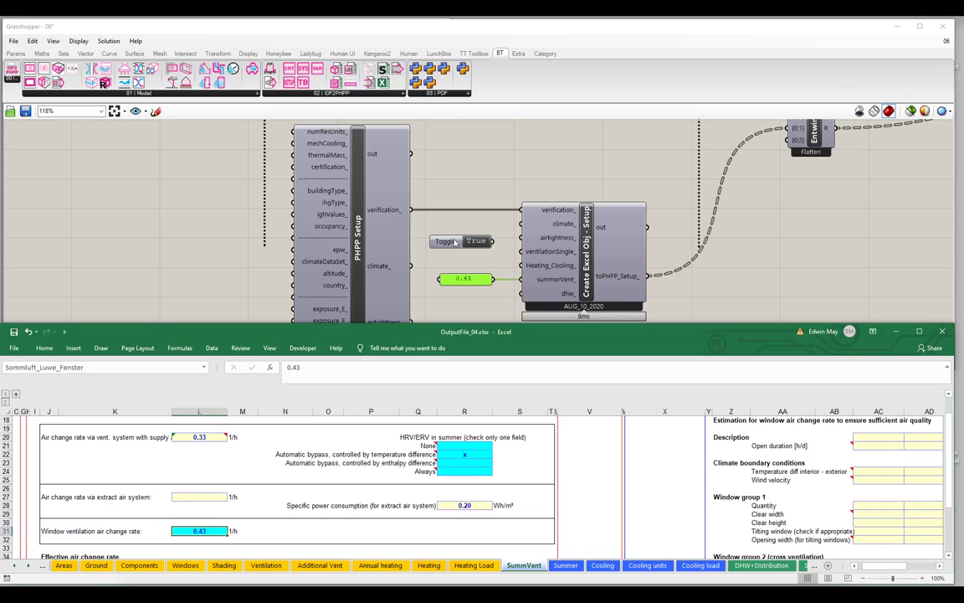
Delete the unused toggle beside the Create Excel Obj - Setup component and read the summerVent_ input's description.
click(415, 224)
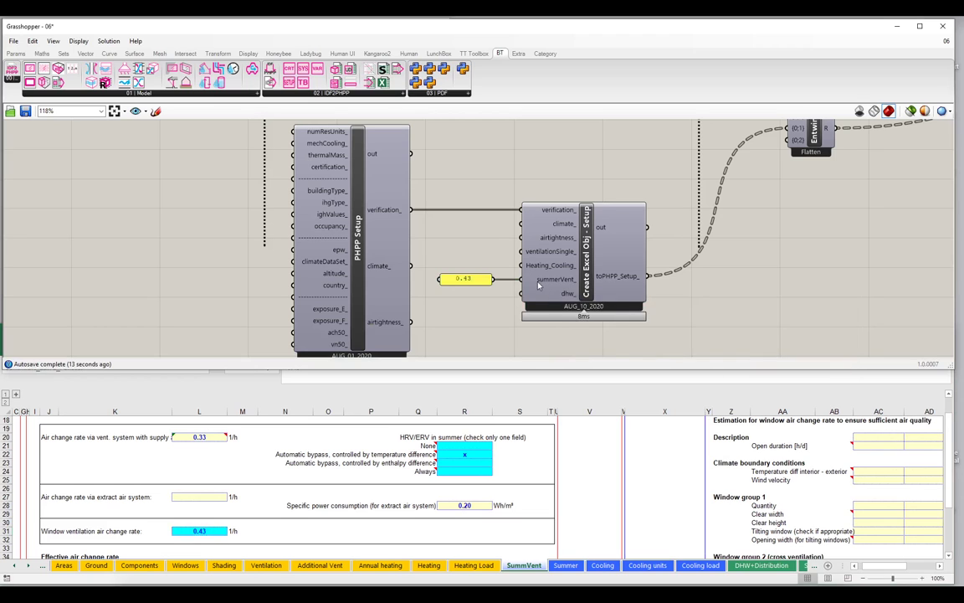
mouse_move(536, 285)
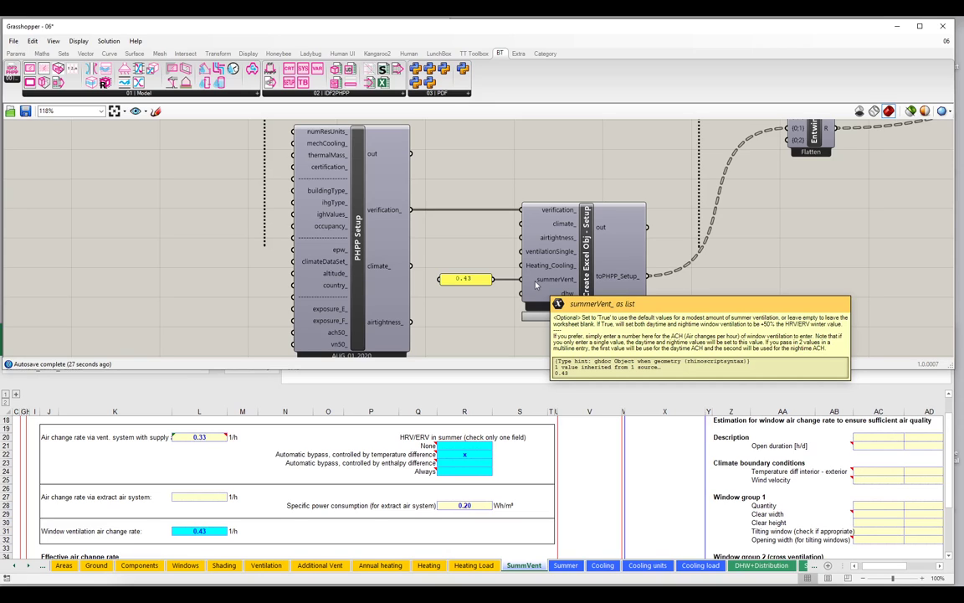
Check the frequency of overheating in cell L12 and the window ventilation air change rate on the SummVent sheet.
click(246, 438)
scroll(243, 469, up, 2)
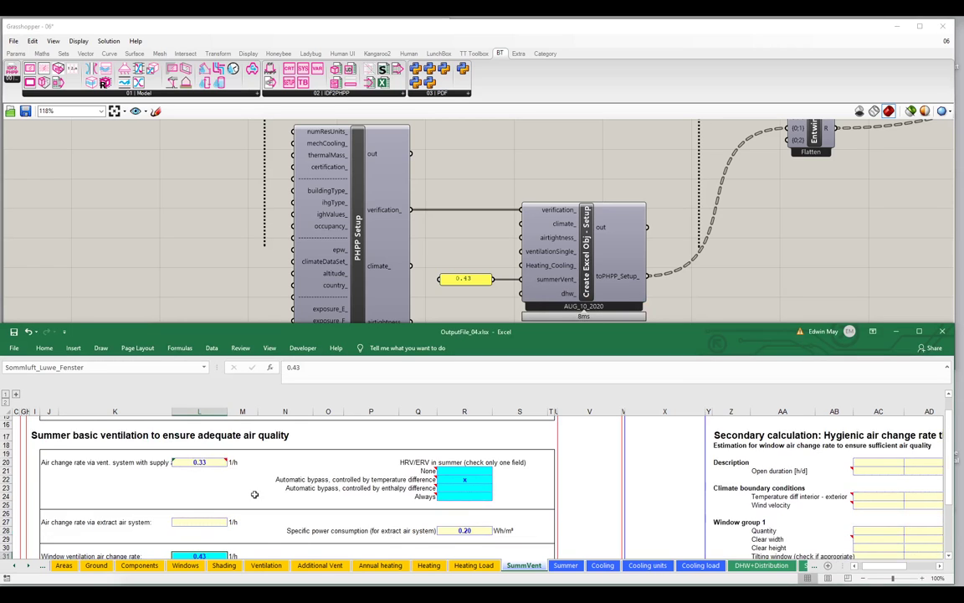
scroll(175, 389, up, 1)
click(205, 448)
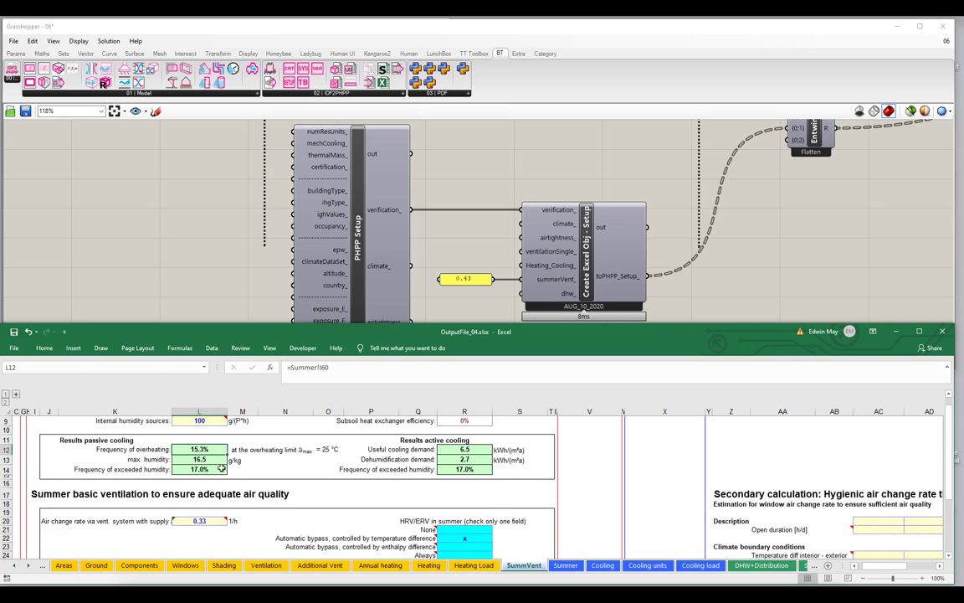
scroll(221, 465, down, 4)
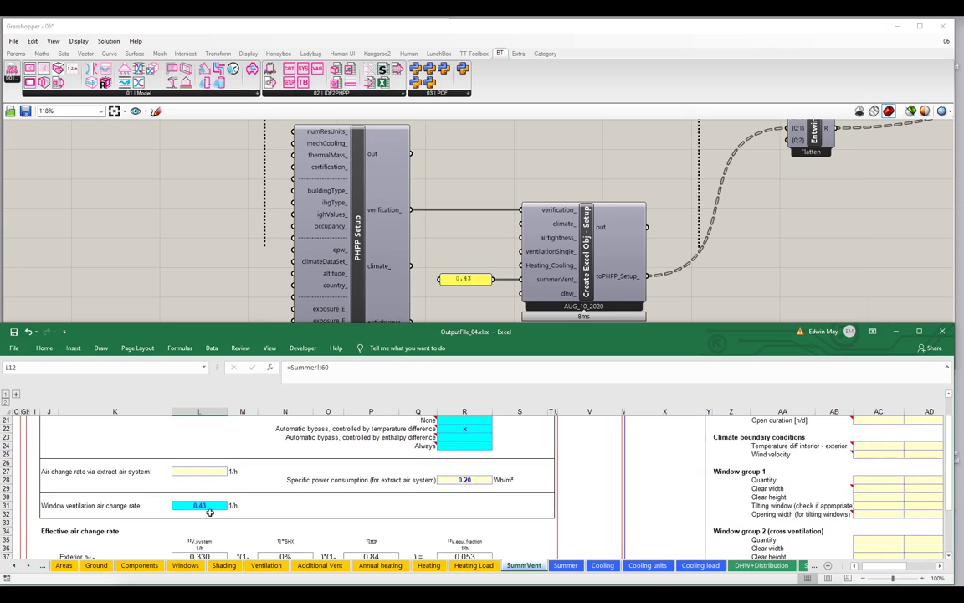
Turn off Multiline Data for the 0.43 panel feeding summerVent_.
click(467, 281)
right_click(465, 283)
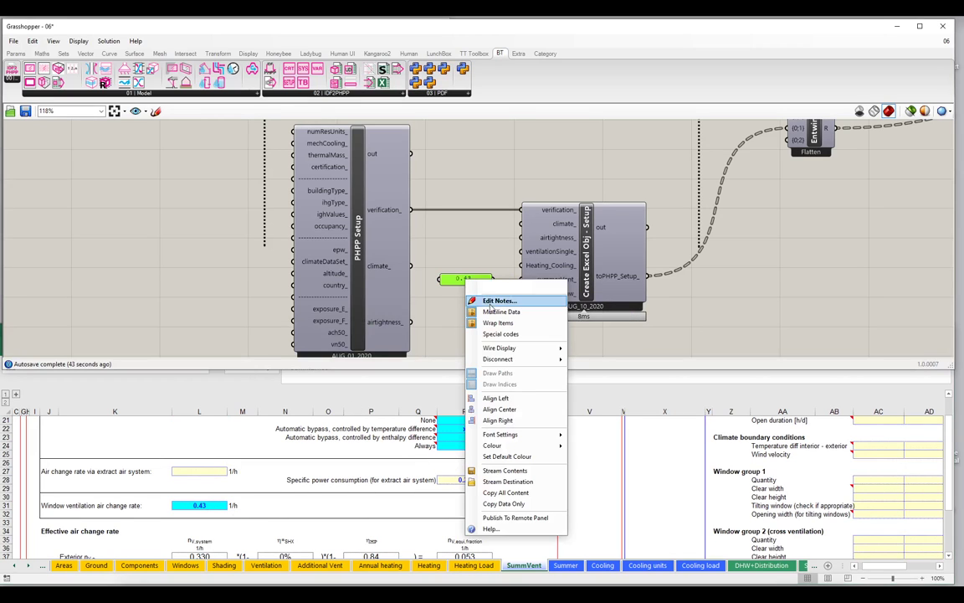
click(493, 312)
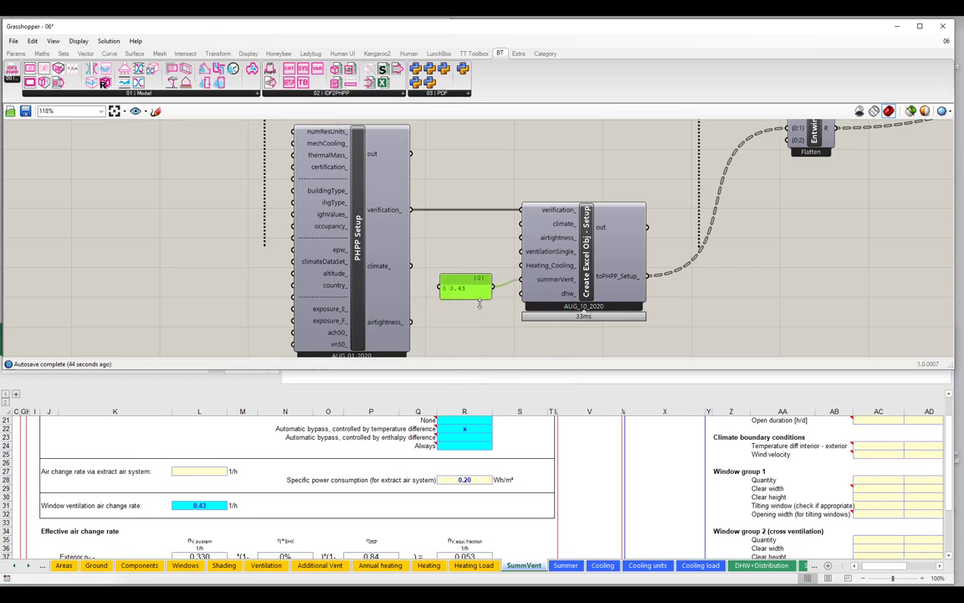
Add 0.80 as a second line below 0.43 in the panel and place the panel level with the summerVent_ input.
double_click(456, 283)
key(Return)
text(08)
key(BackSpace)
text(.80)
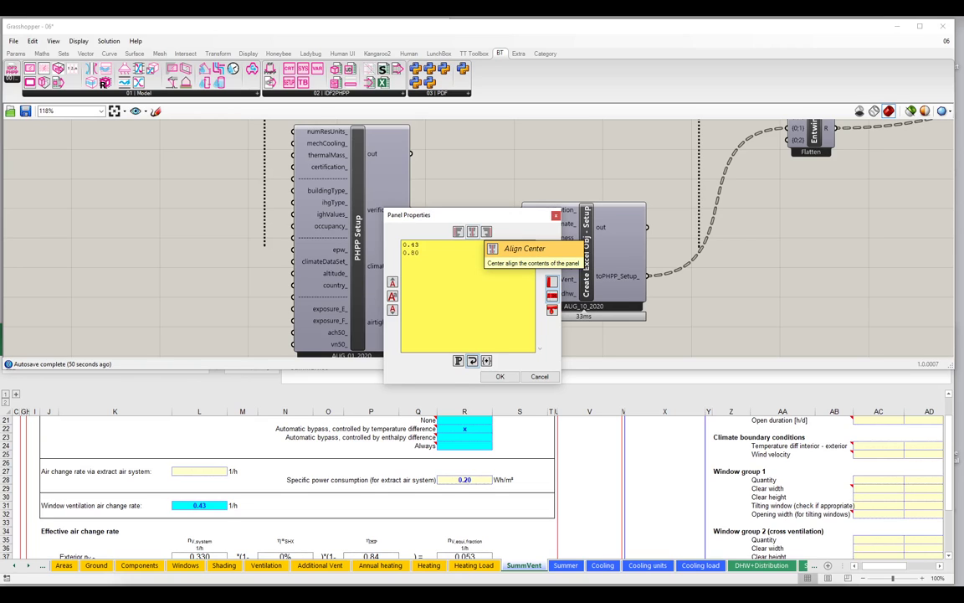
click(500, 376)
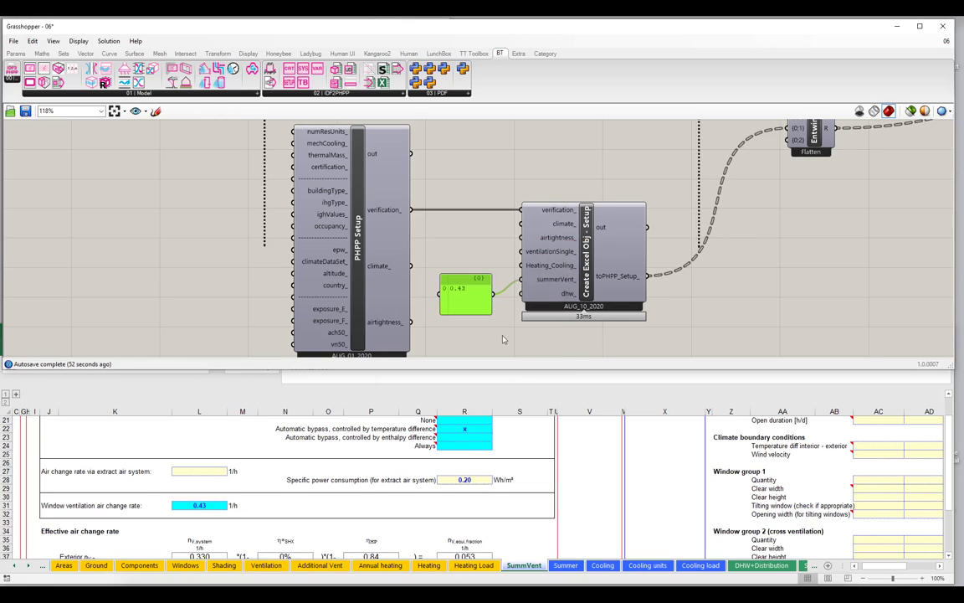
drag(468, 304, 471, 289)
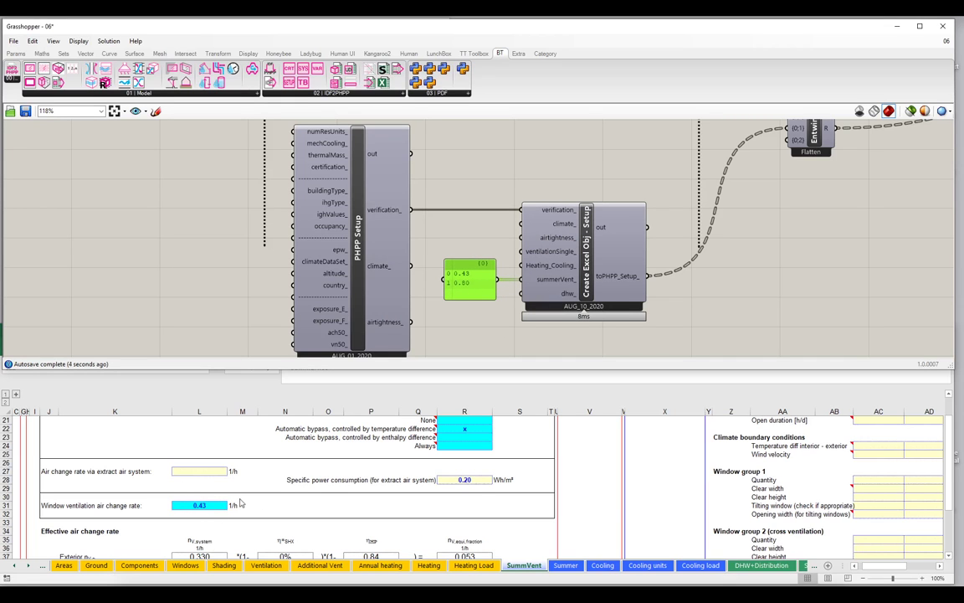
Check the night ventilation value and the passive cooling results on the SummVent sheet.
scroll(240, 502, down, 10)
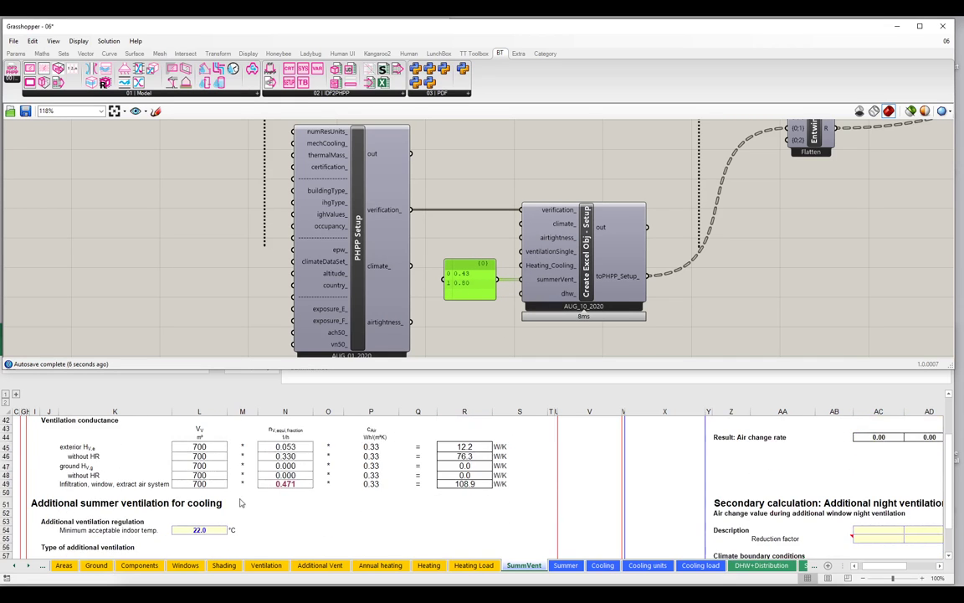
scroll(267, 468, up, 1)
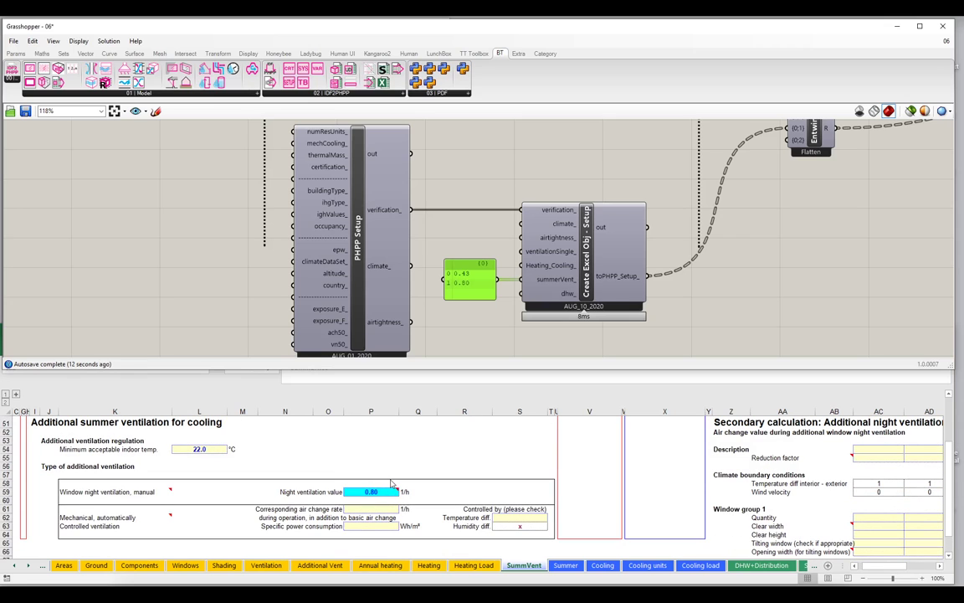
scroll(251, 487, up, 5)
scroll(251, 487, up, 9)
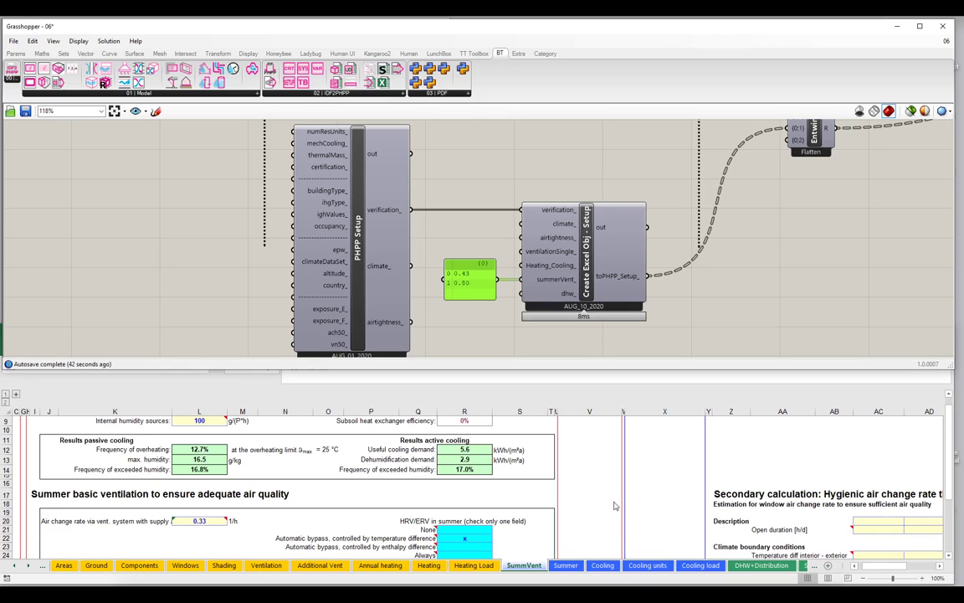
Examine the secondary calculation for hygienic air change rate through window ventilation, and return to the summer basic ventilation inputs.
click(556, 455)
drag(813, 566, 591, 568)
drag(669, 568, 676, 570)
scroll(586, 502, right, 5)
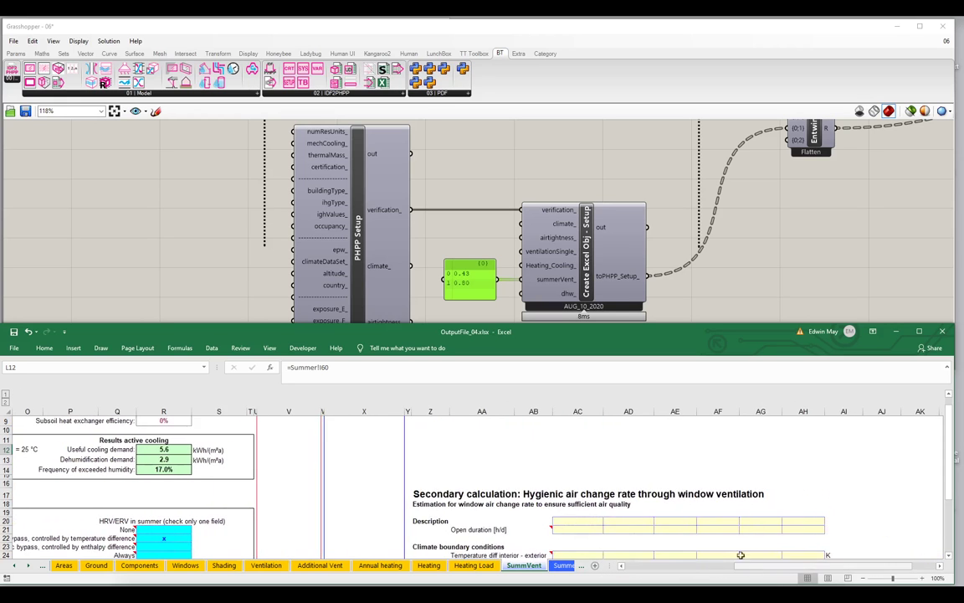
scroll(549, 475, down, 1)
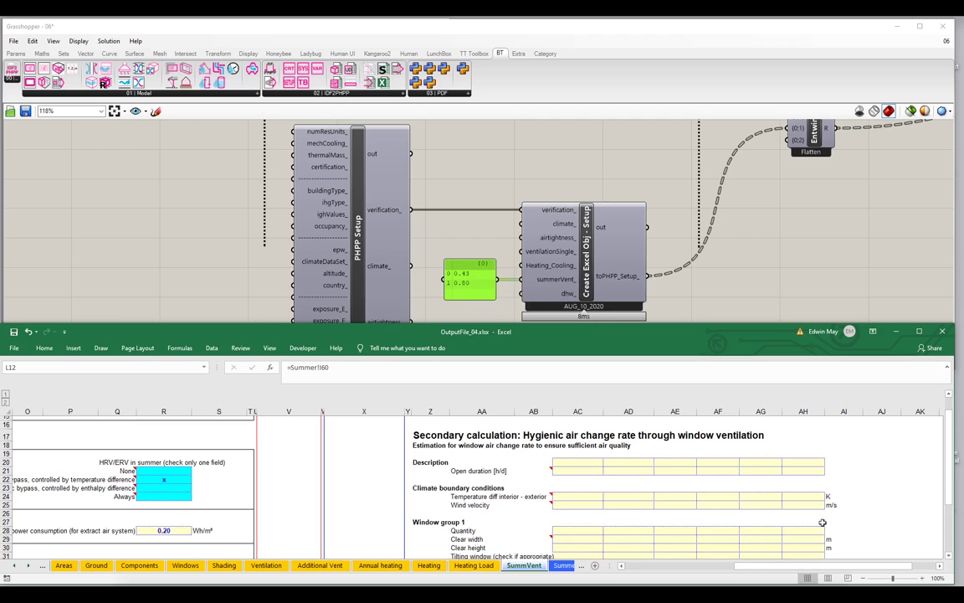
drag(803, 566, 753, 568)
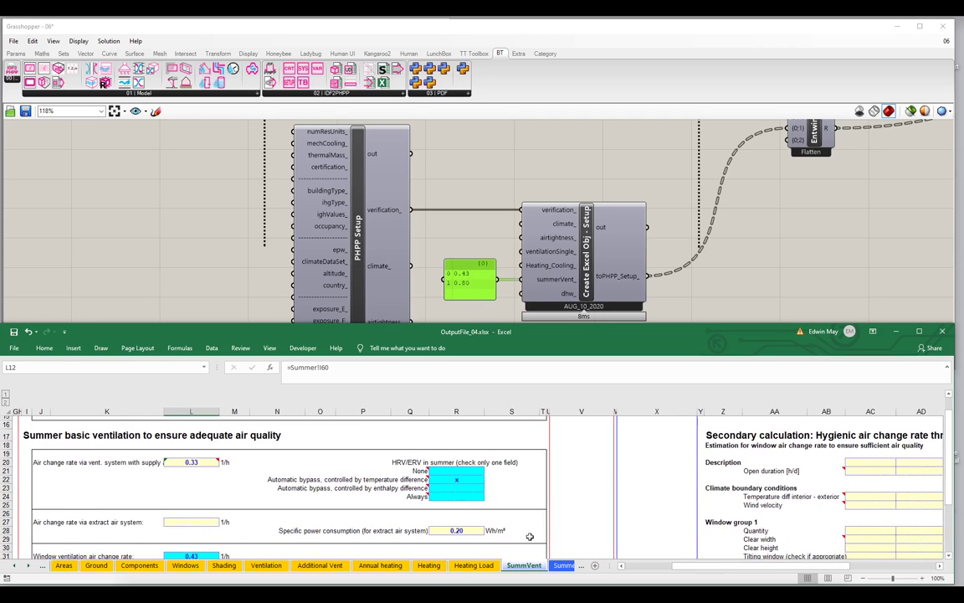
scroll(260, 439, down, 1)
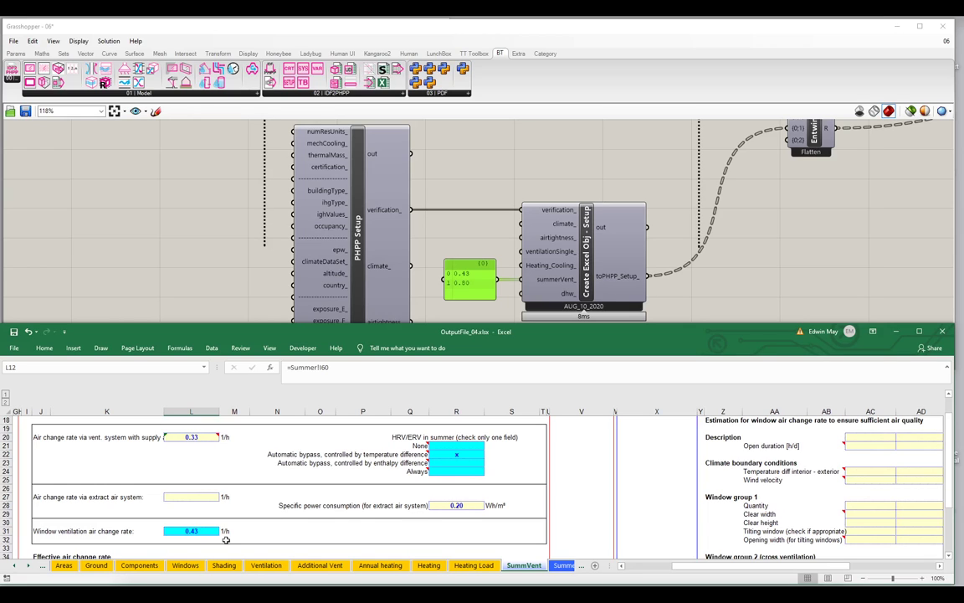
Open the Verification sheet, extend the Excel window upward, and inspect the frequency of overheating result in cell I40.
click(15, 566)
click(16, 566)
click(15, 565)
click(15, 566)
click(15, 566)
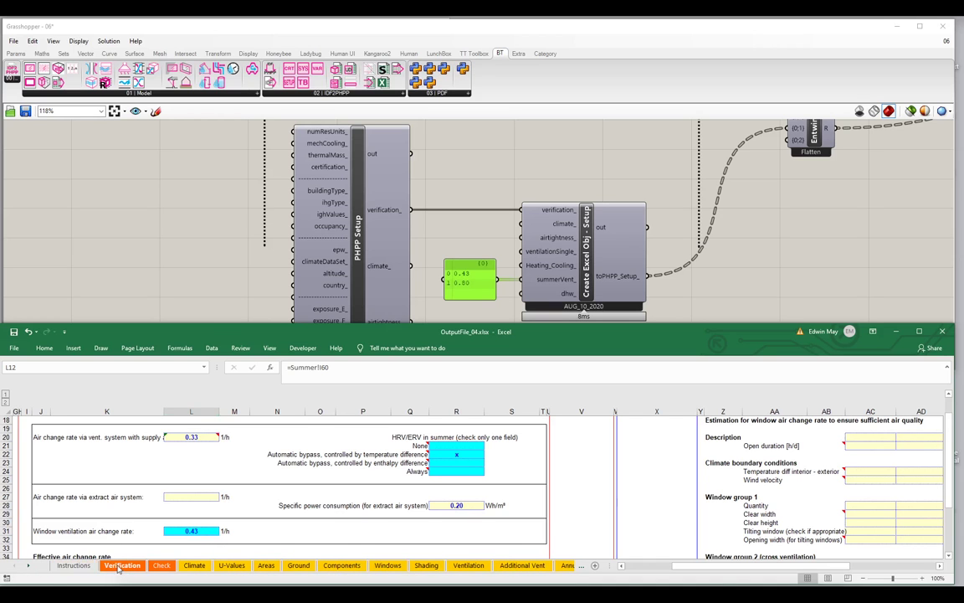
click(122, 565)
drag(211, 320, 243, 167)
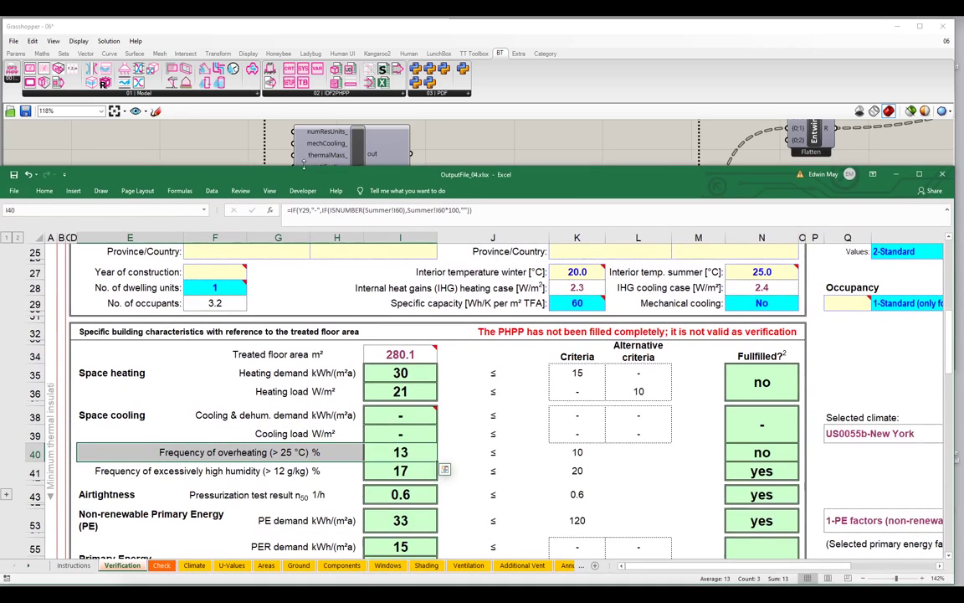
click(405, 451)
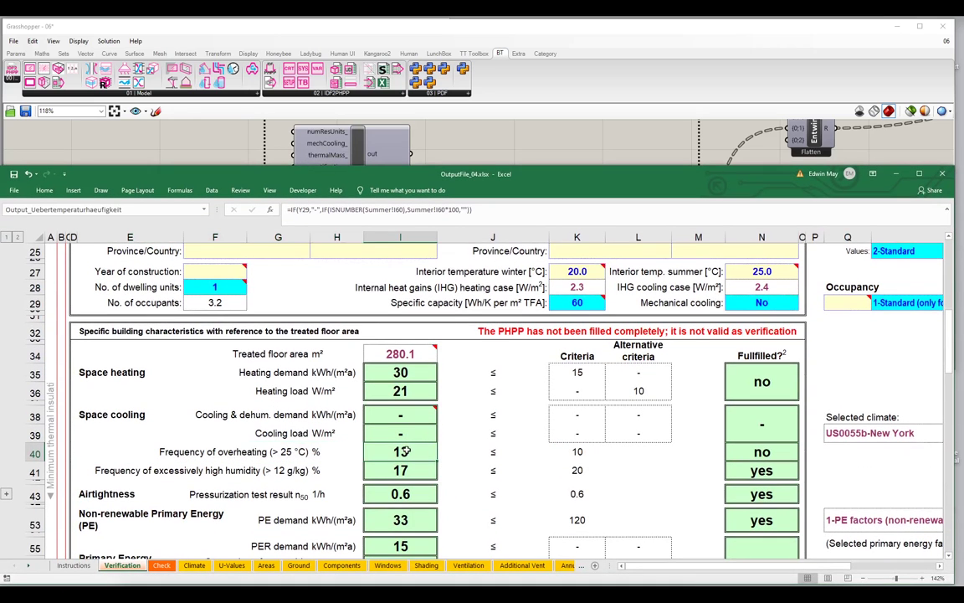